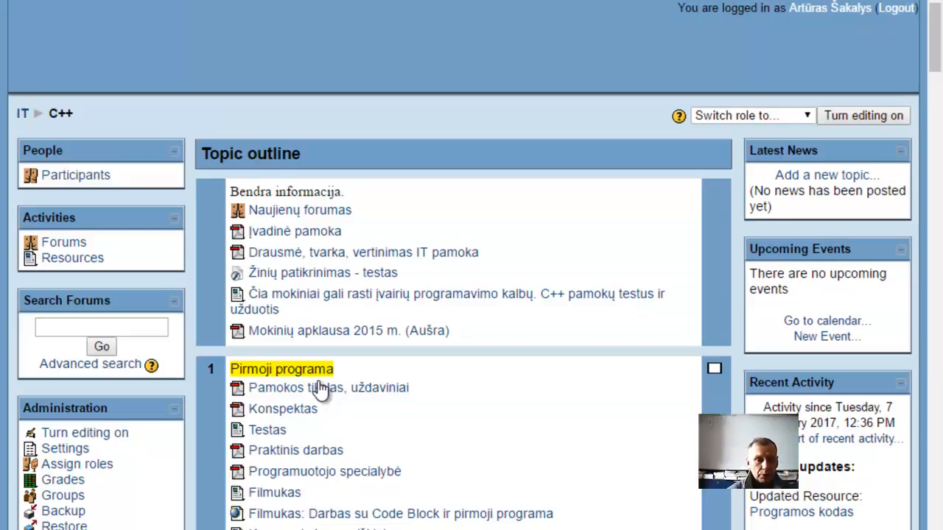
Step: Look through the C++ course's topic outline down to topics 14 and 15, and switch to Macromedia Flash MX
scroll(322, 389, down, 5)
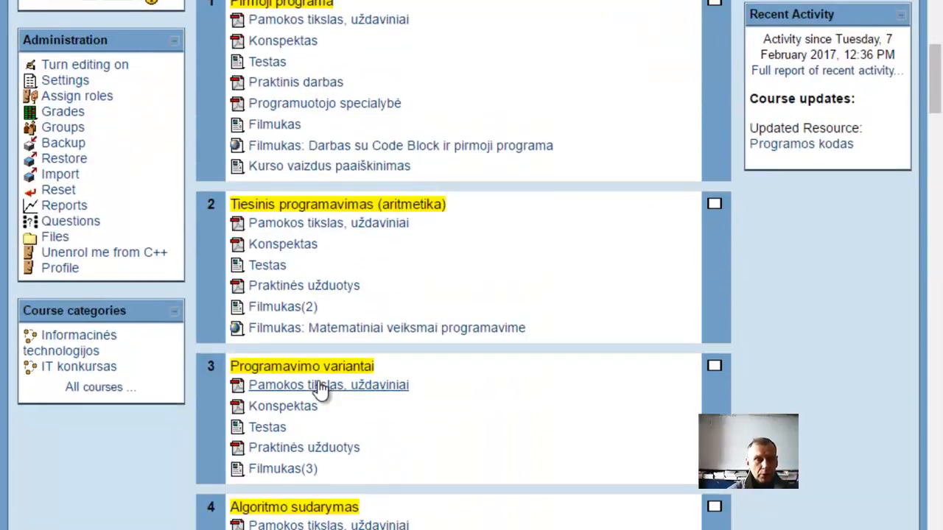
scroll(471, 399, down, 11)
scroll(472, 400, down, 1)
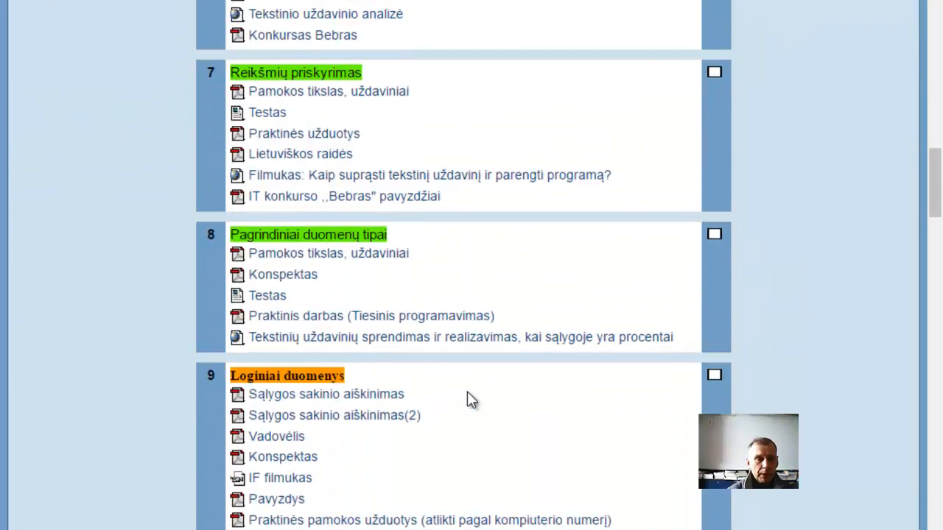
scroll(467, 392, down, 1)
scroll(467, 392, down, 1)
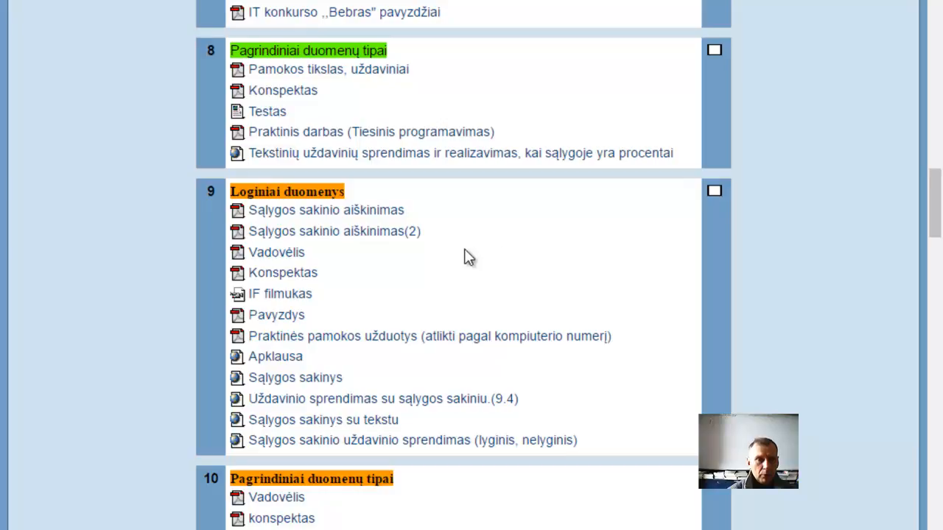
scroll(467, 256, down, 2)
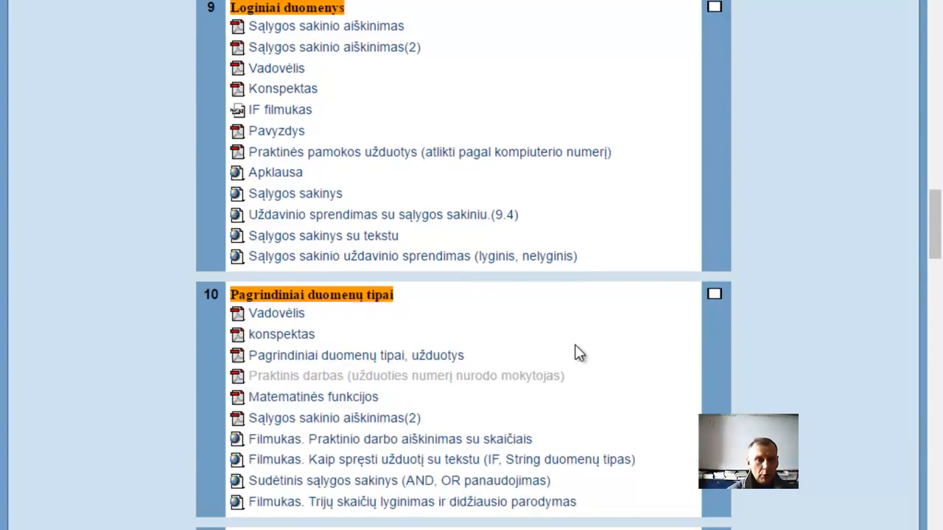
scroll(578, 353, down, 10)
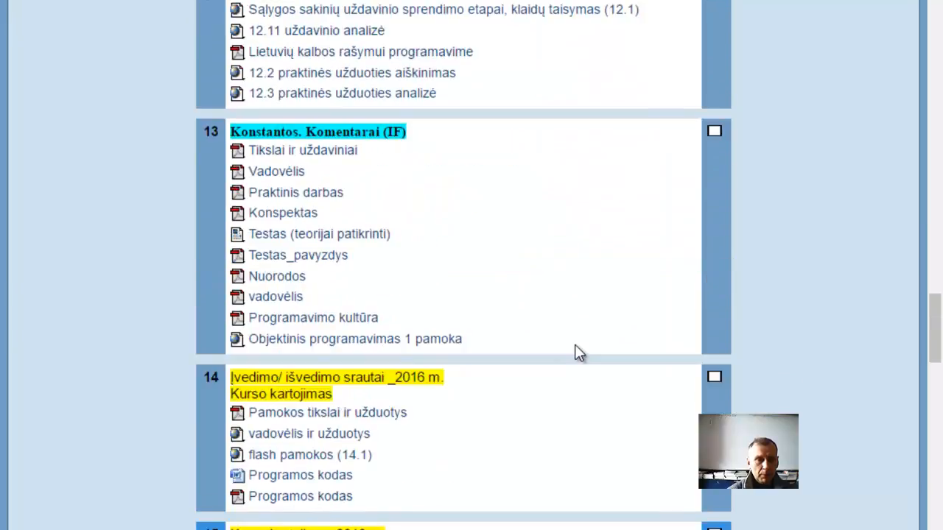
scroll(579, 353, down, 1)
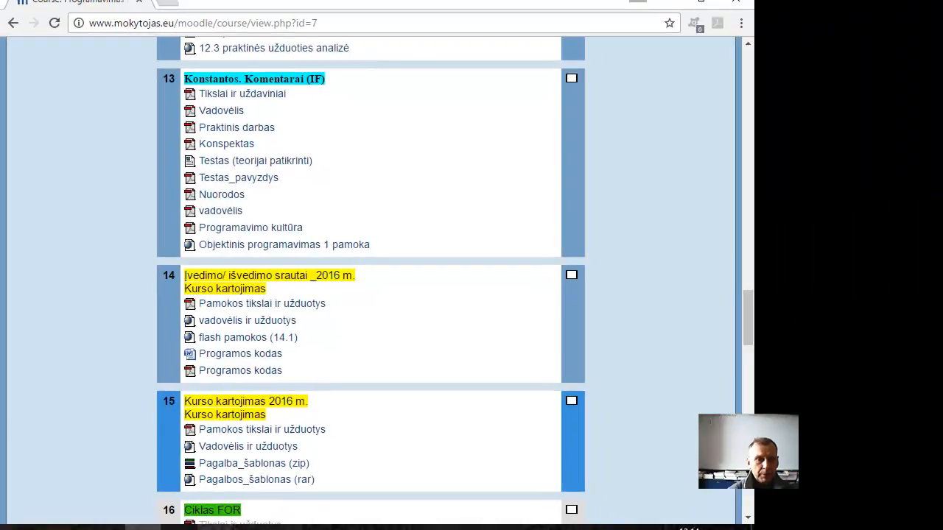
click(215, 527)
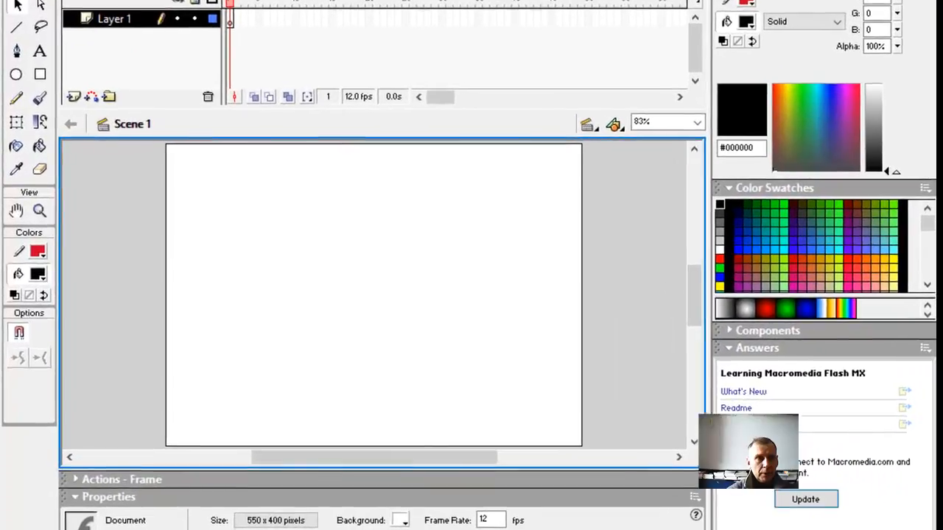
click(28, 13)
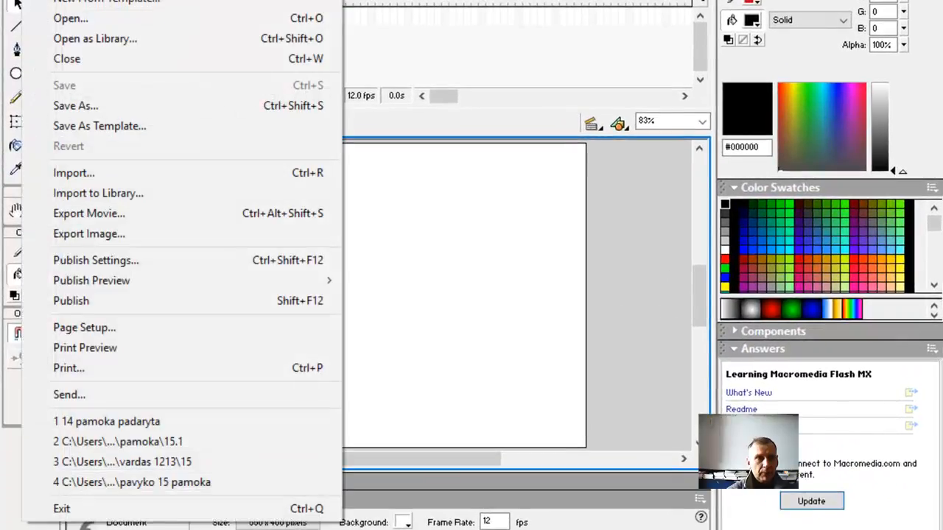
click(112, 191)
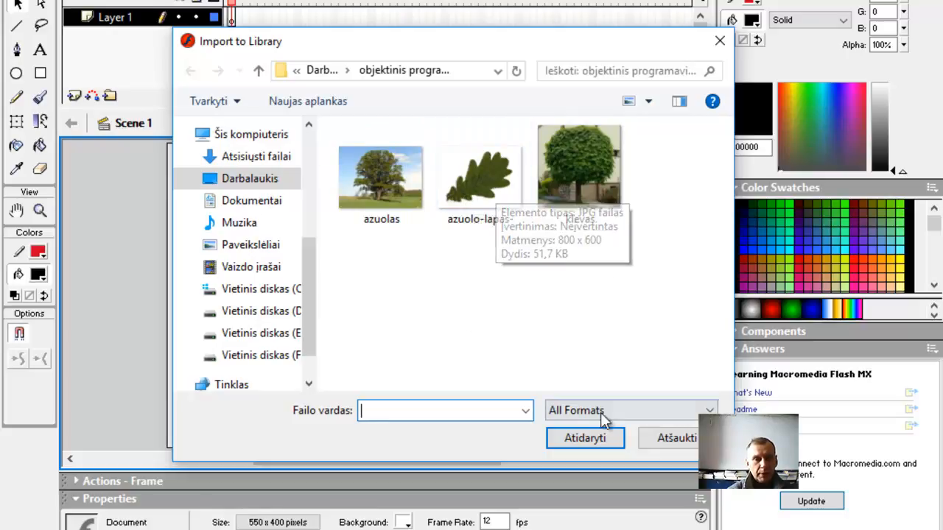
click(679, 442)
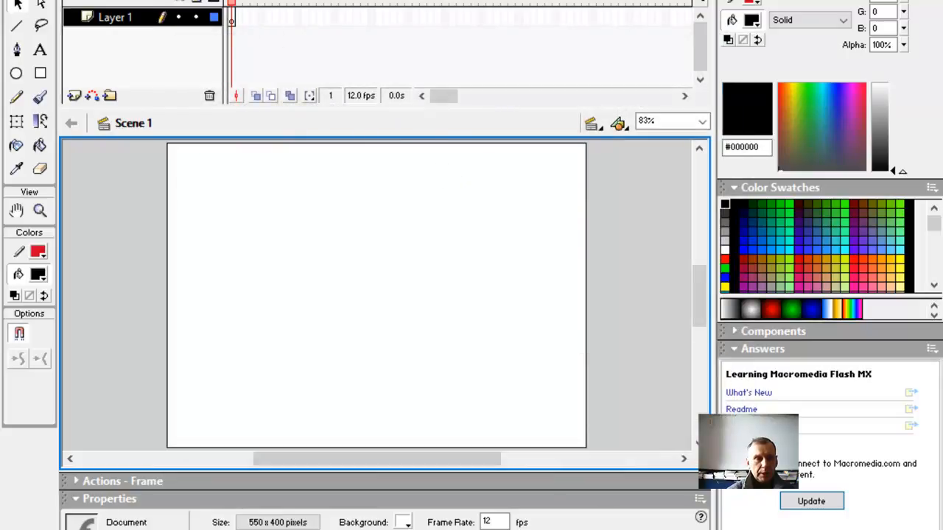
click(308, 0)
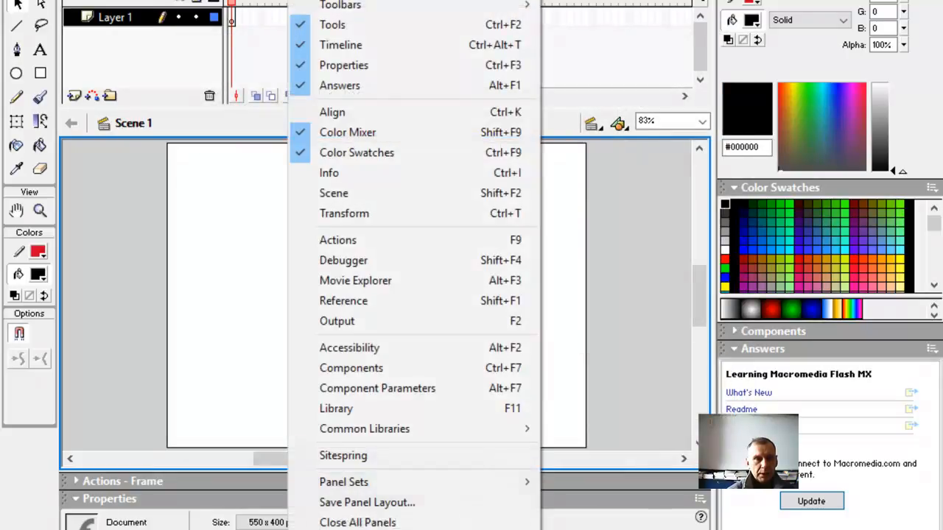
click(519, 408)
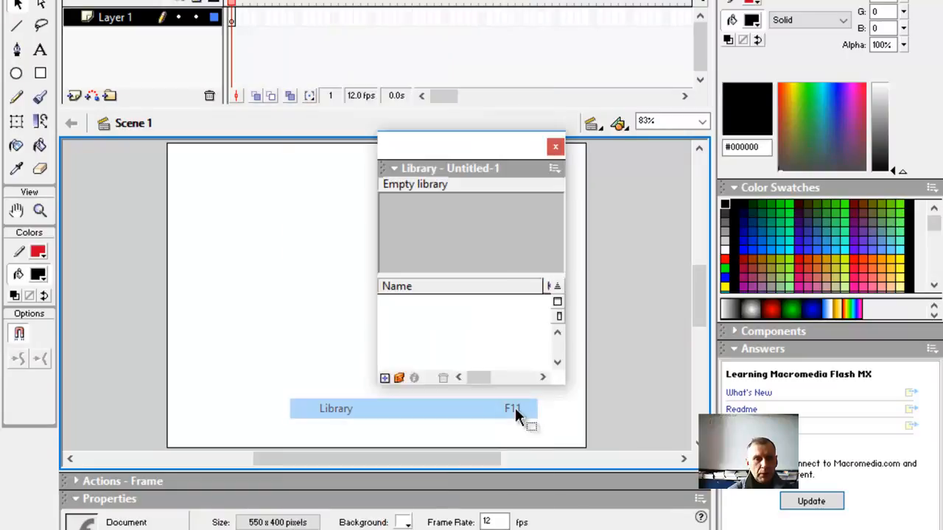
click(556, 149)
Step: Import the images azuolas, azuolo-lapas- and klevas one by one into the document's library
click(14, 0)
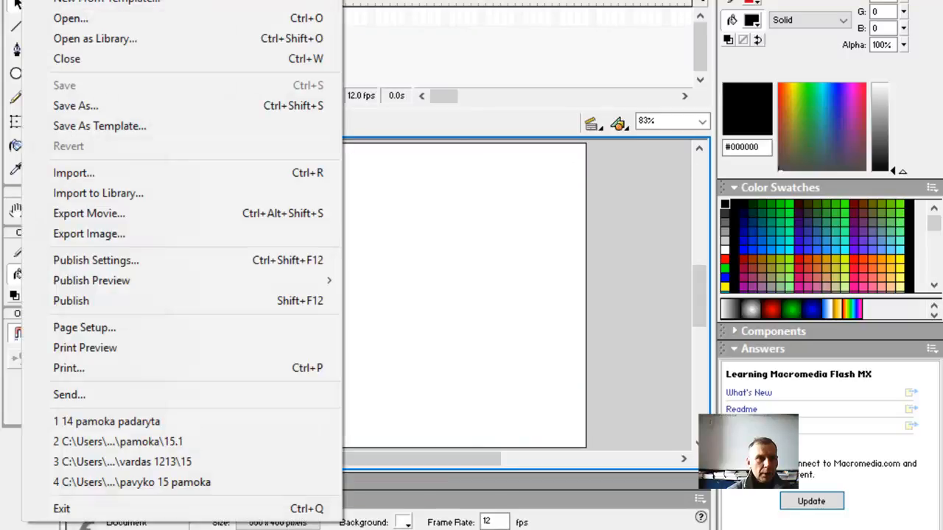
click(87, 195)
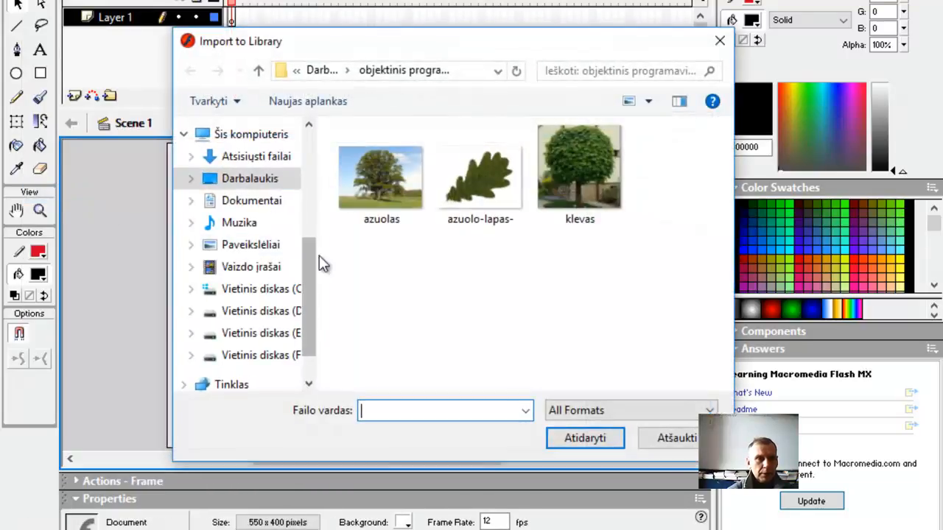
double_click(376, 204)
click(15, 0)
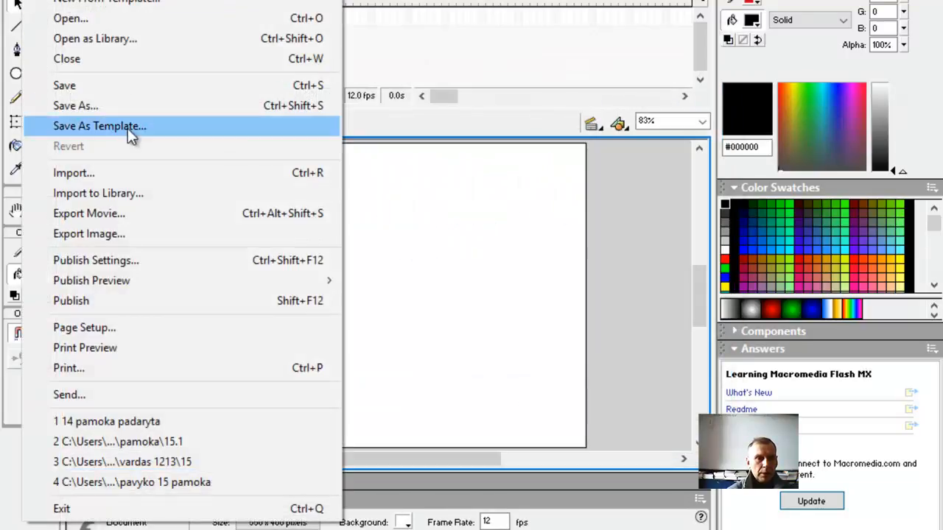
click(115, 190)
double_click(479, 176)
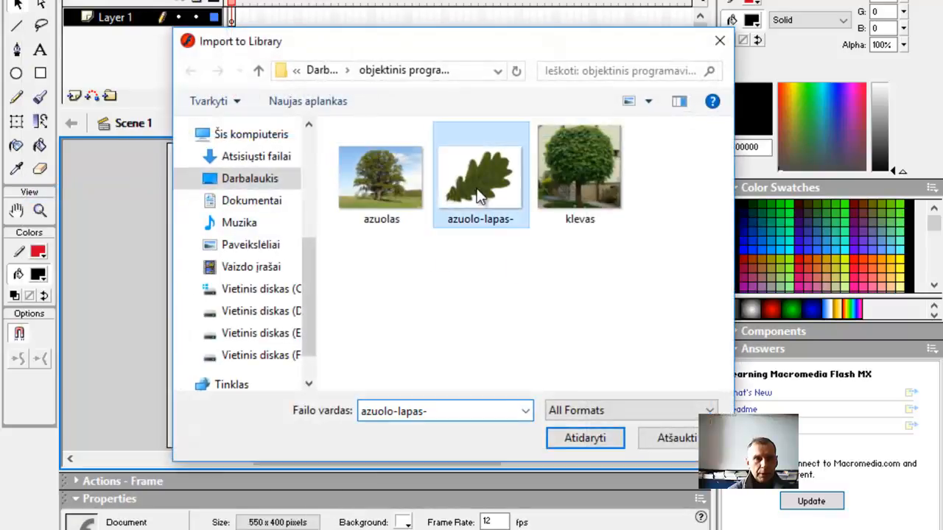
click(15, 0)
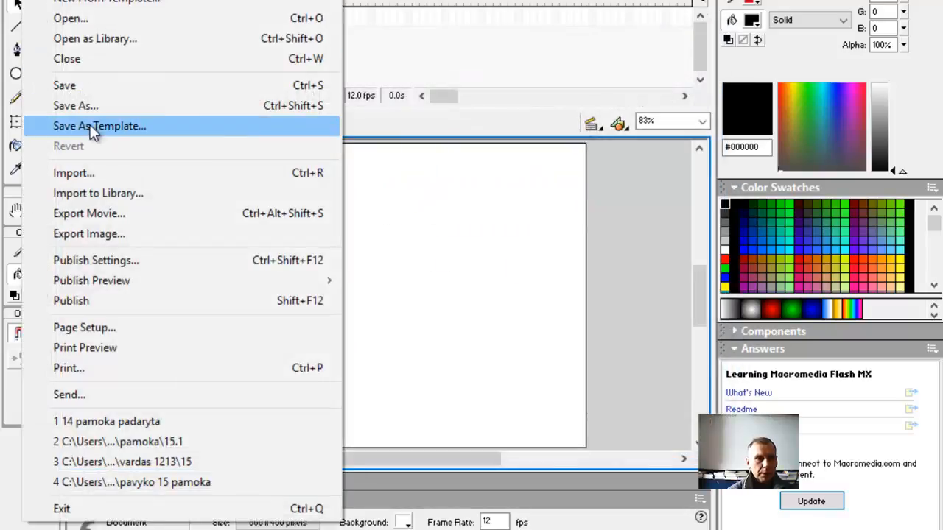
click(101, 193)
double_click(580, 191)
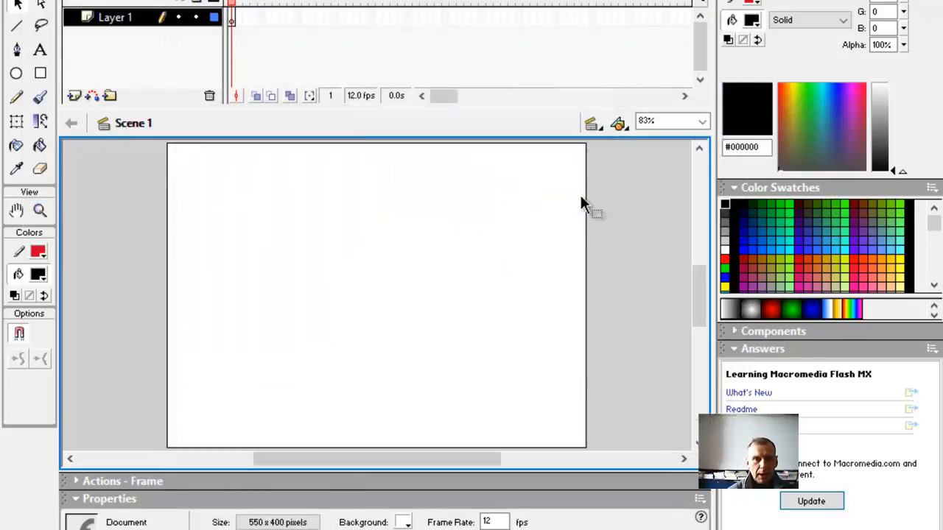
Step: Show the library, move it clear of the stage, and place the azuolas image on the stage
click(309, 0)
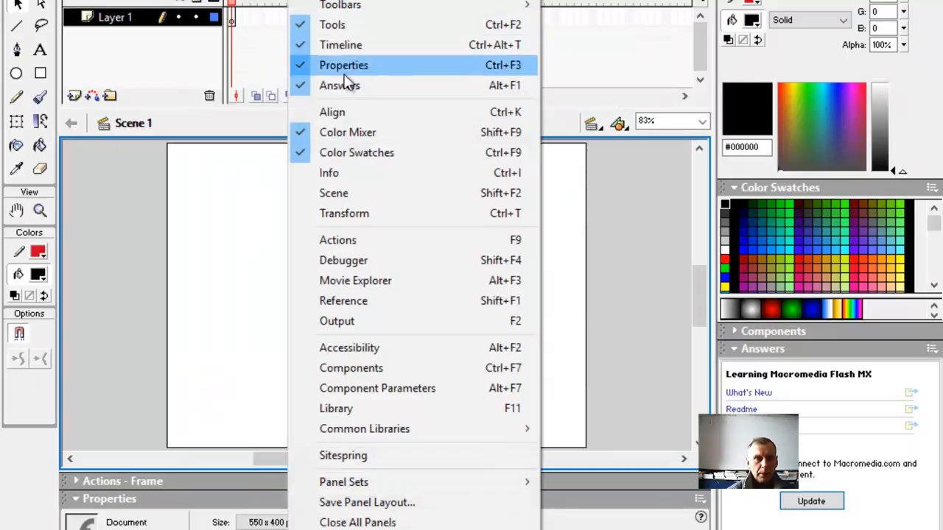
click(378, 414)
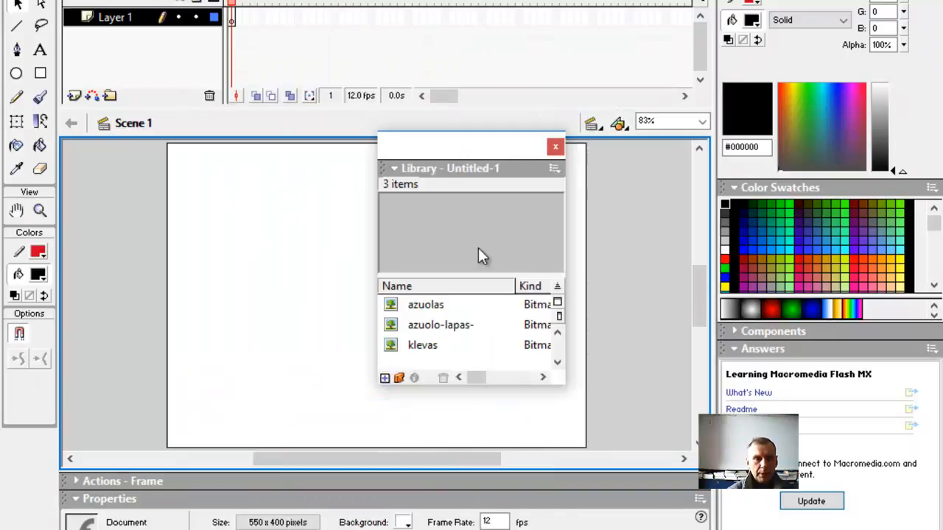
drag(489, 143, 773, 63)
drag(679, 227, 278, 271)
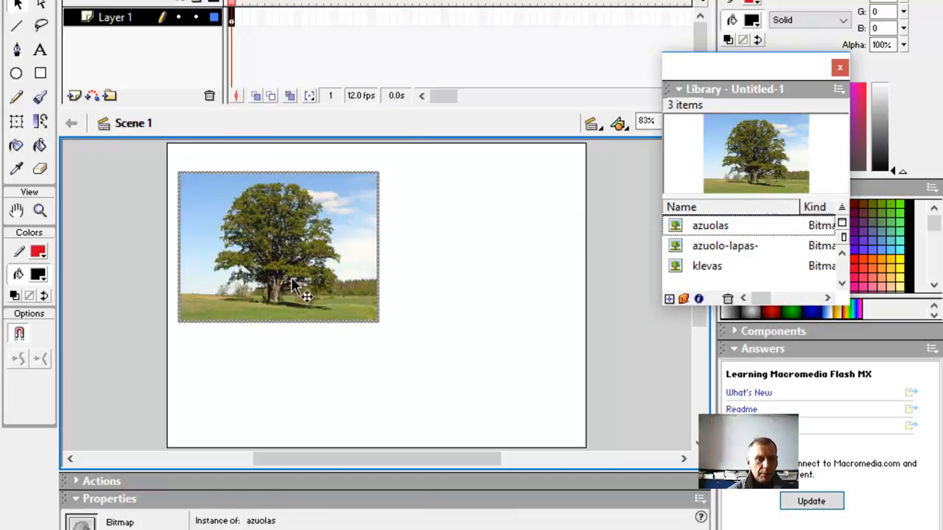
Step: Scale the azuolas image down to less than half its size and move it to the stage's upper left
click(26, 130)
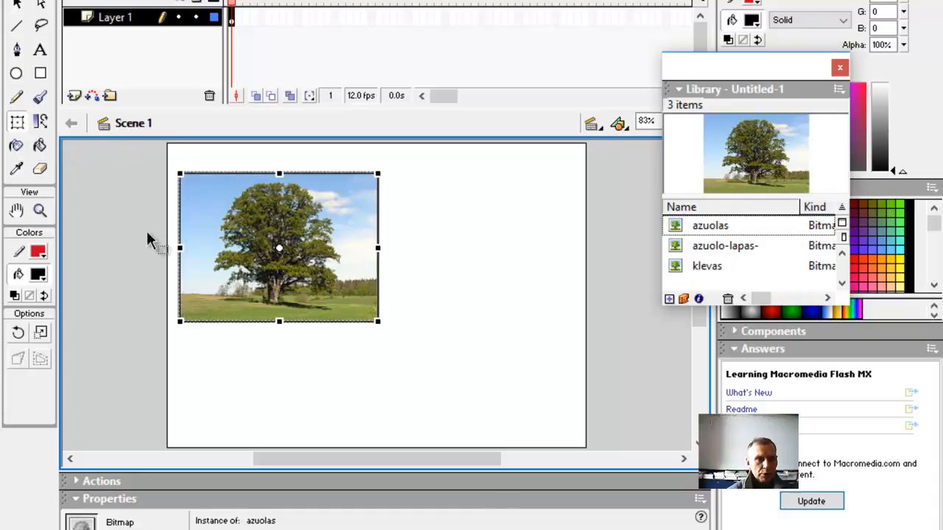
drag(179, 323, 292, 229)
drag(347, 207, 243, 222)
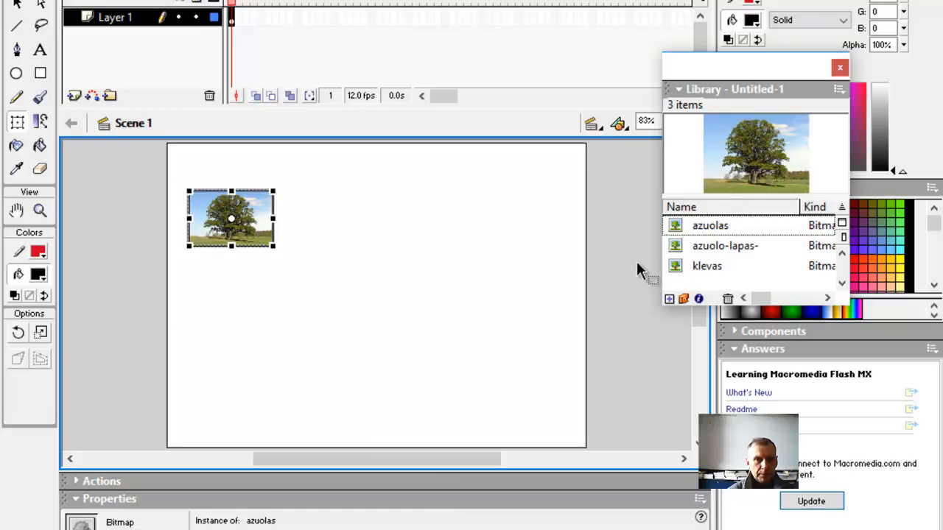
Step: Add the azuolo-lapas- leaf image, shrink and narrow it, and position it in the lower middle of the stage
click(675, 247)
drag(673, 246, 376, 382)
drag(66, 154, 420, 458)
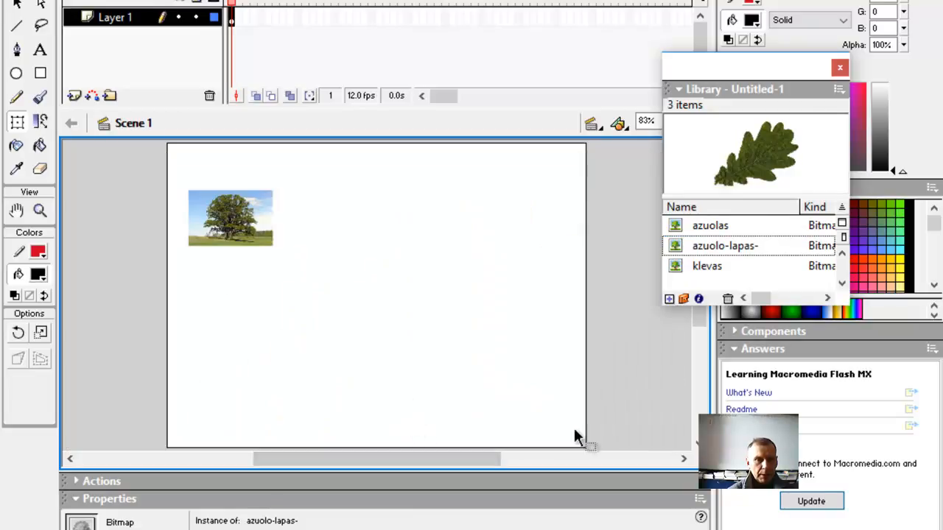
click(699, 444)
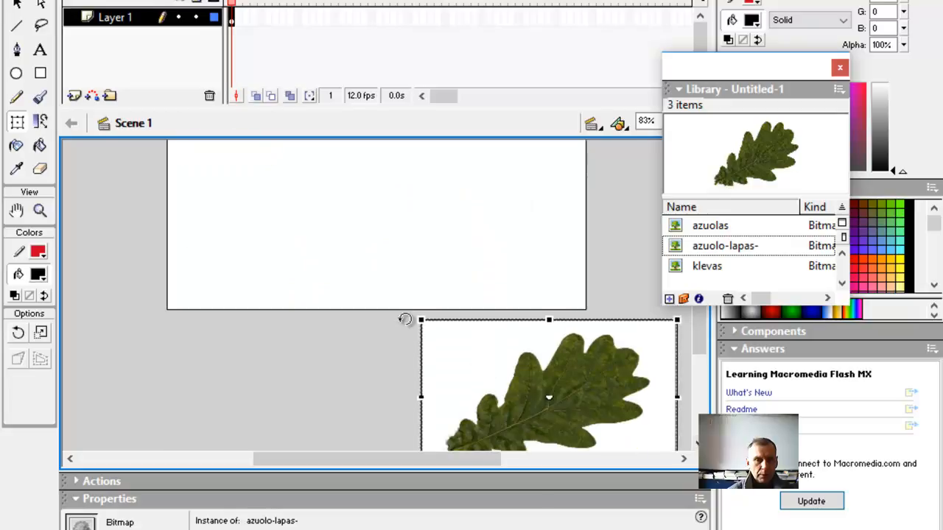
drag(422, 322, 570, 418)
drag(617, 439, 374, 235)
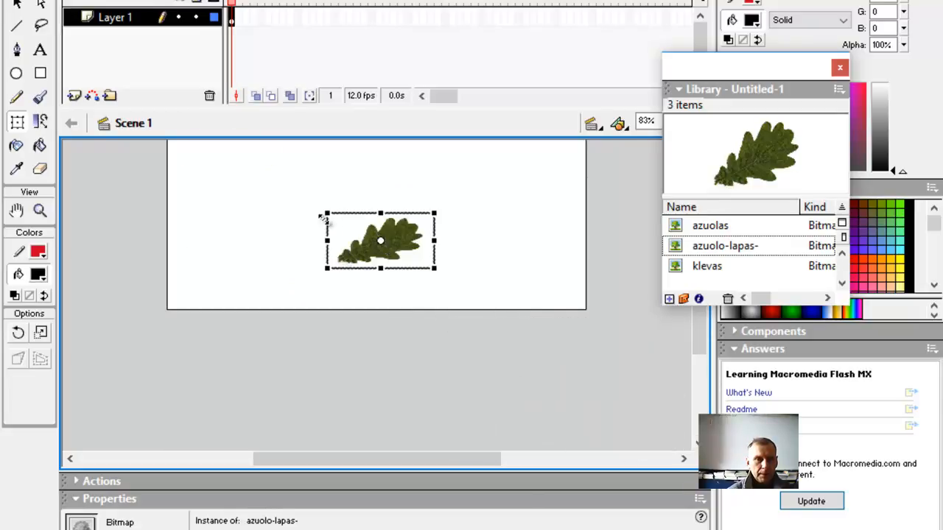
drag(329, 213, 358, 213)
click(479, 242)
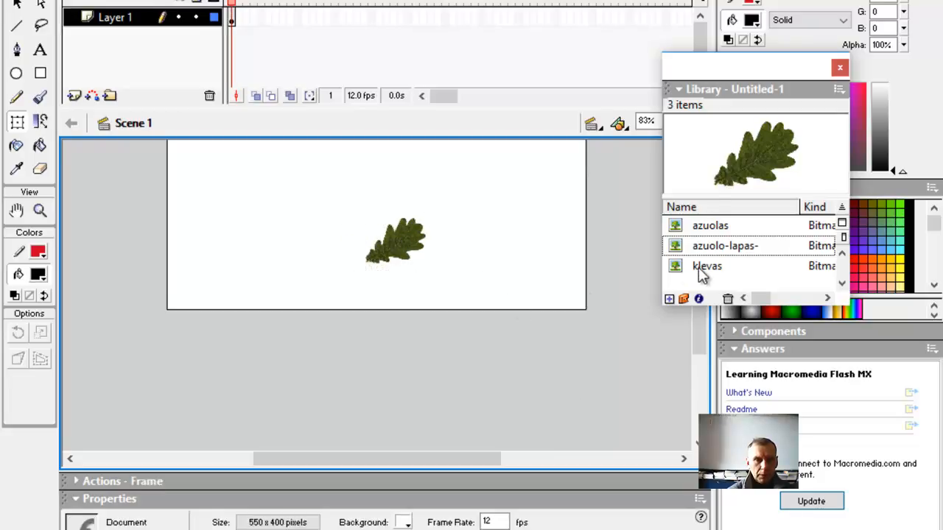
Step: Add the klevas image, scale it down and position it in the upper right of the stage
drag(677, 269, 547, 199)
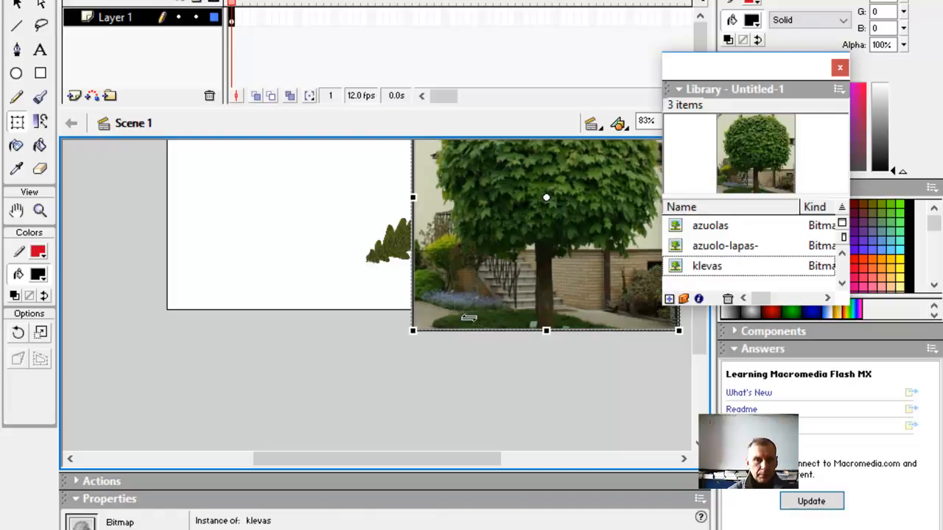
drag(414, 333, 519, 198)
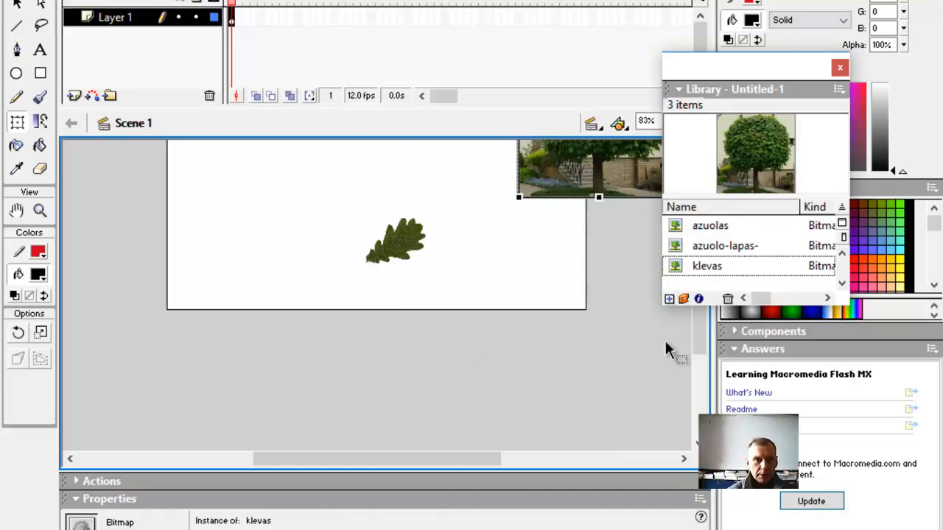
drag(696, 338, 697, 289)
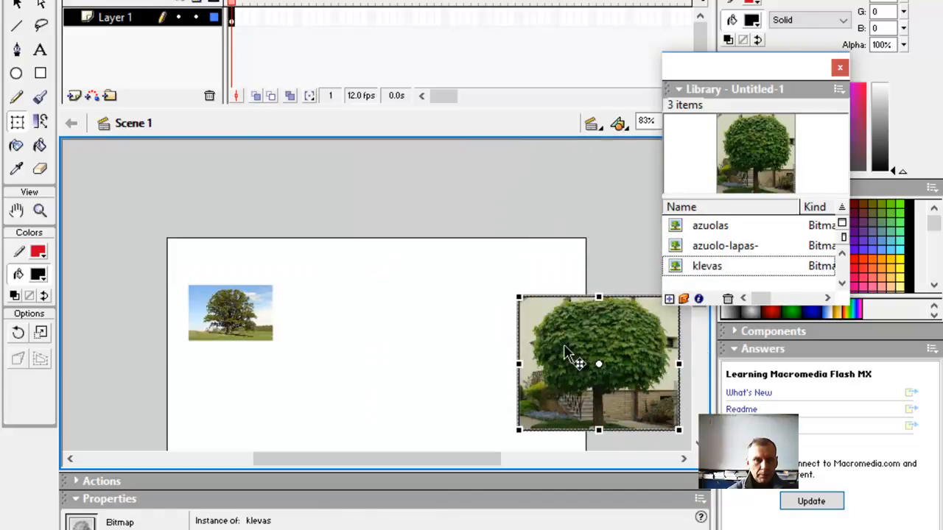
drag(519, 429, 454, 345)
click(608, 337)
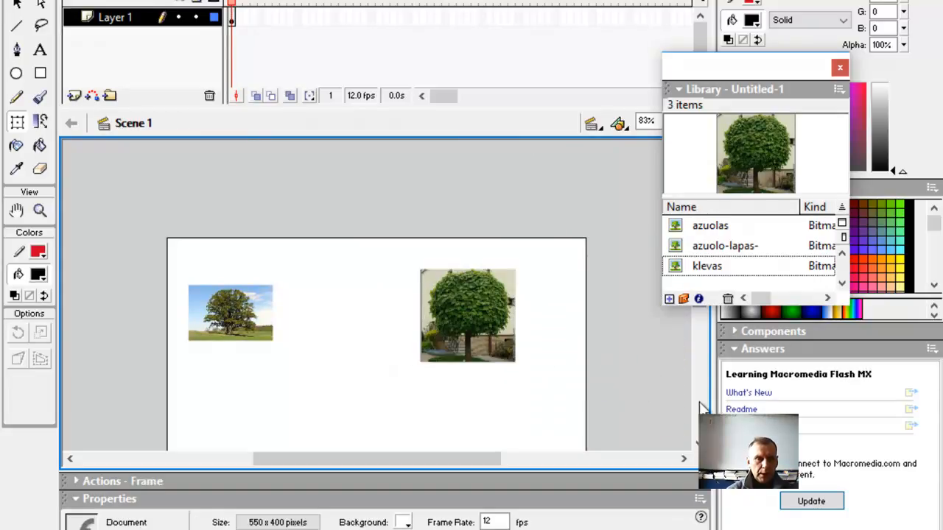
Step: Enlarge the azuolas and klevas tree images to similar sizes and move the leaf centrally between and below them
scroll(375, 332, down, 3)
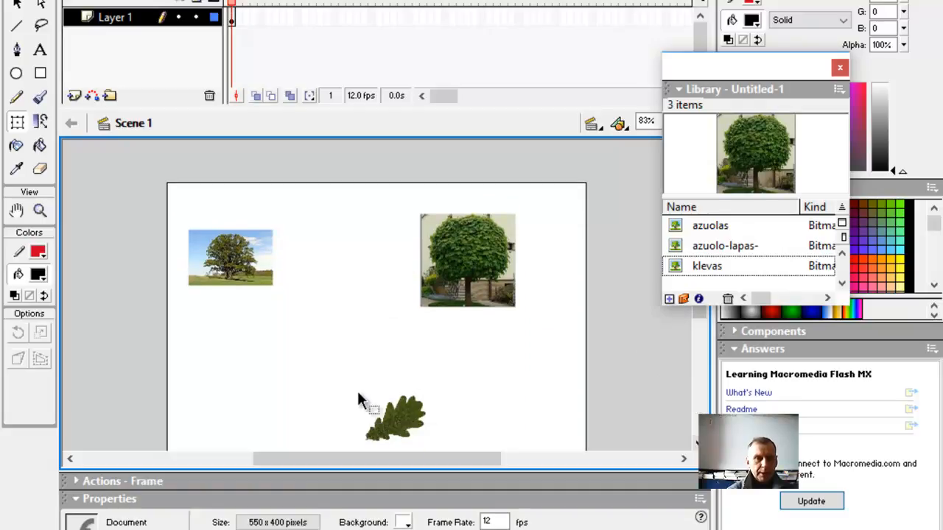
click(268, 281)
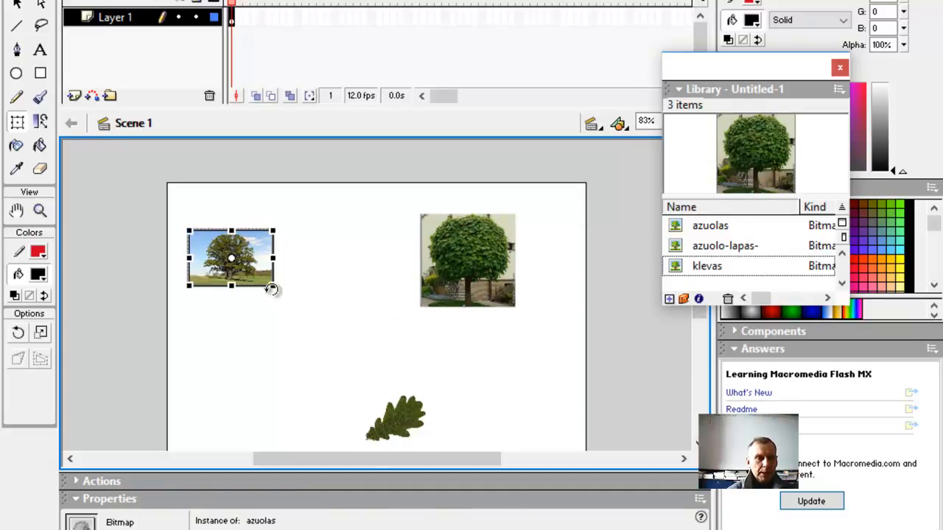
drag(273, 289, 315, 339)
click(457, 301)
drag(416, 313, 457, 330)
click(374, 326)
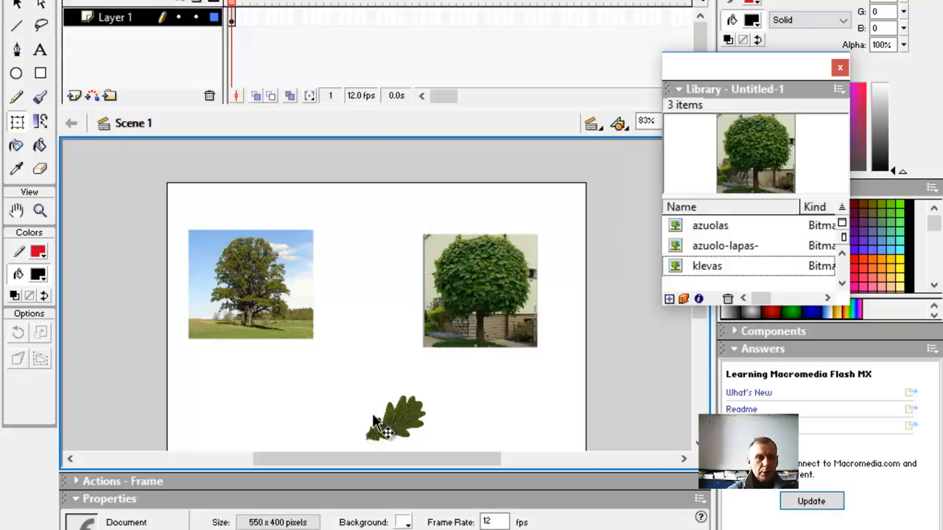
drag(390, 431, 352, 408)
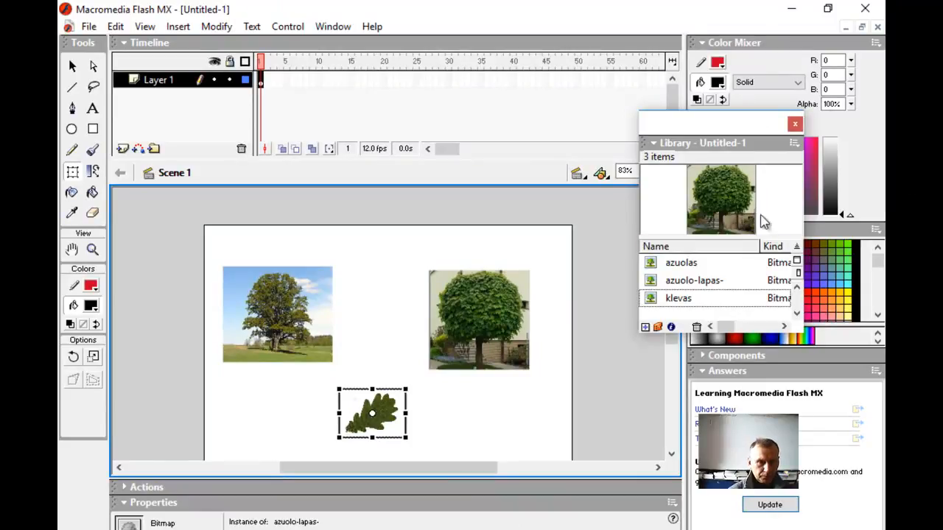
Step: Close the floating library, deselect the leaf on the stage and lock Layer 1
click(794, 125)
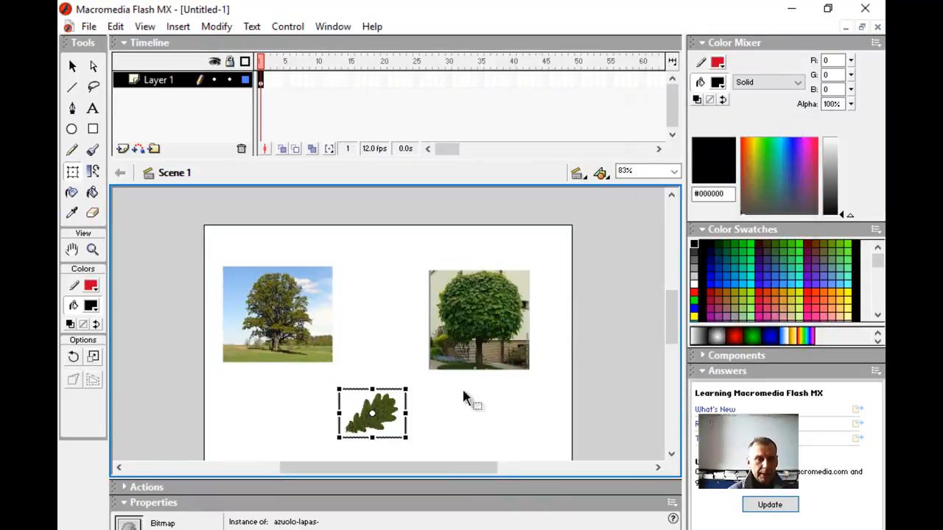
click(442, 402)
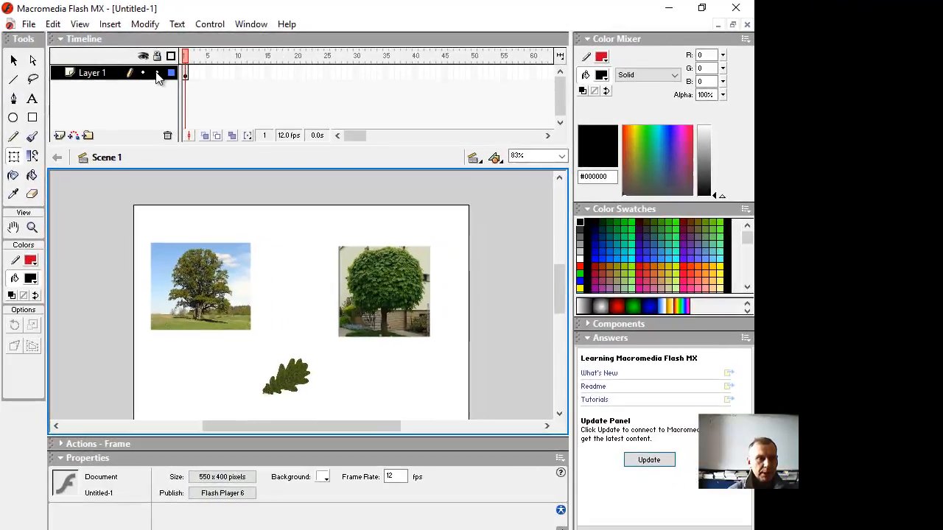
click(230, 81)
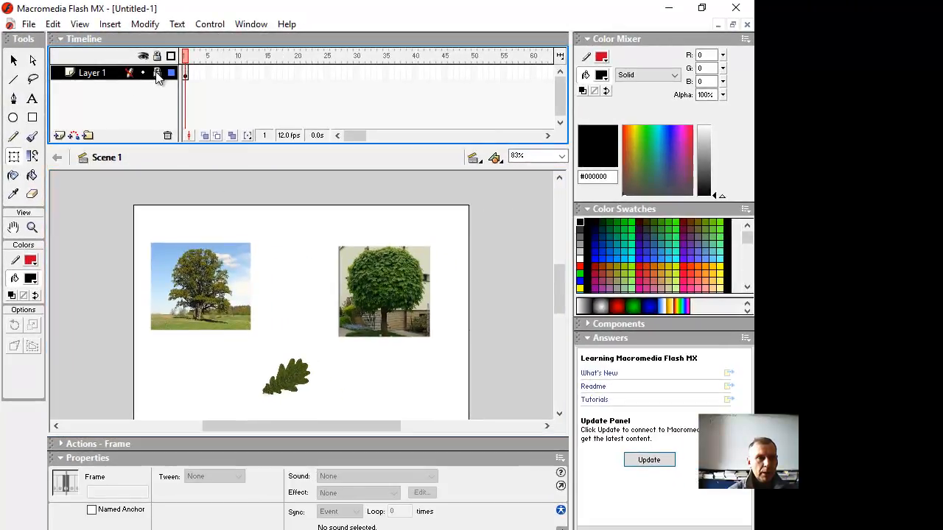
Step: Add a new layer above Layer 1 and name it Kodas
click(59, 137)
double_click(96, 76)
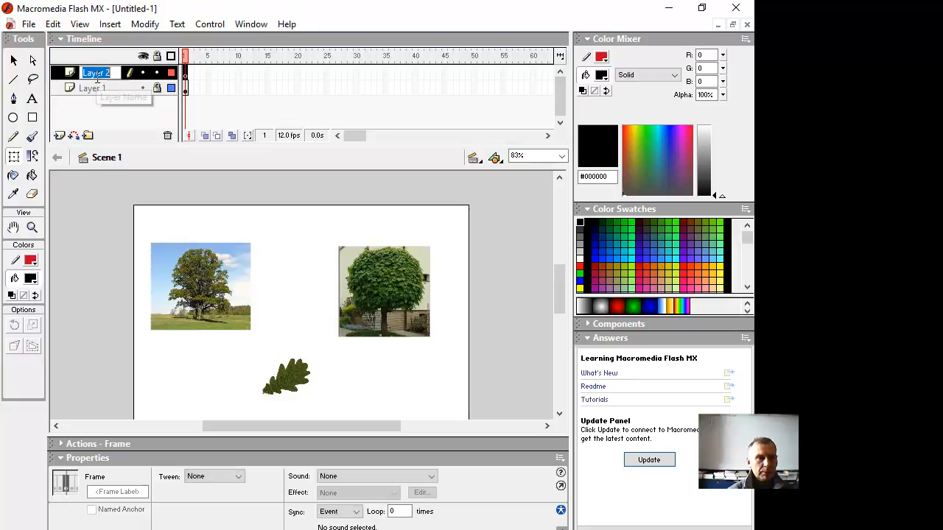
text(Ko)
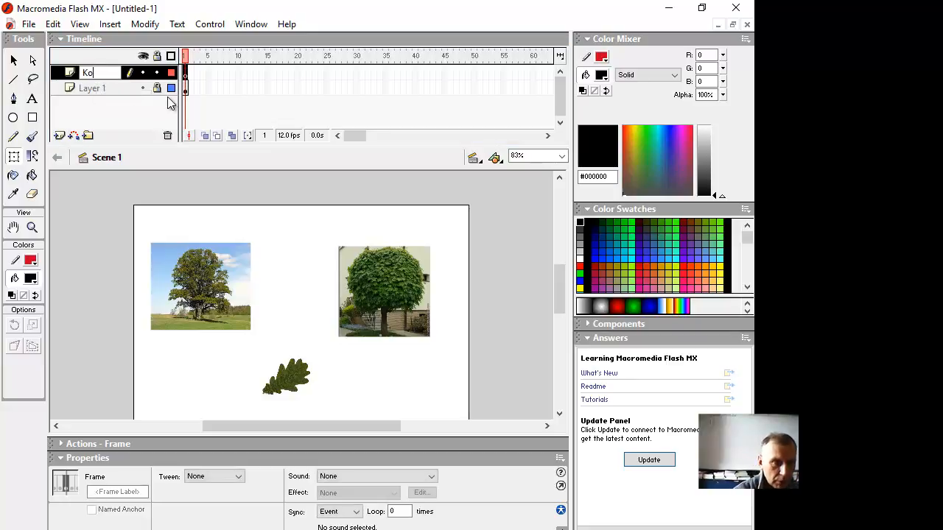
text(das)
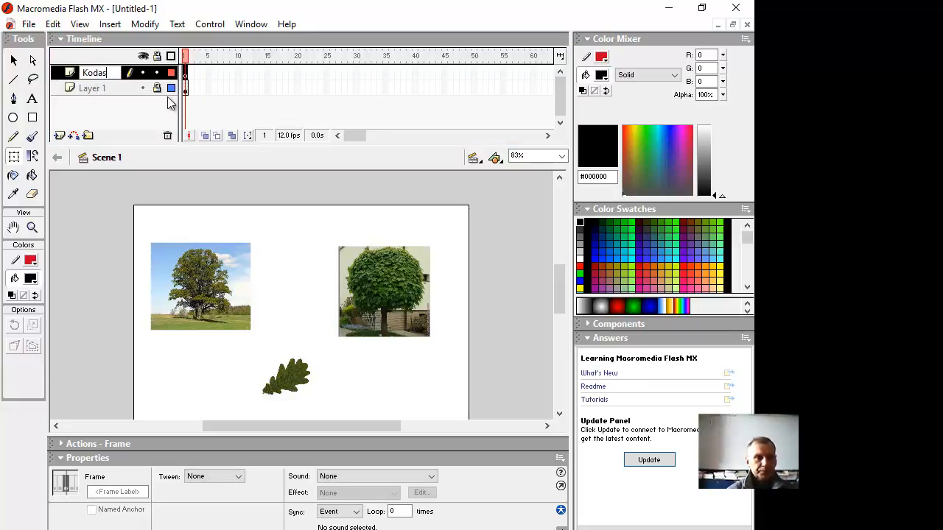
key(Return)
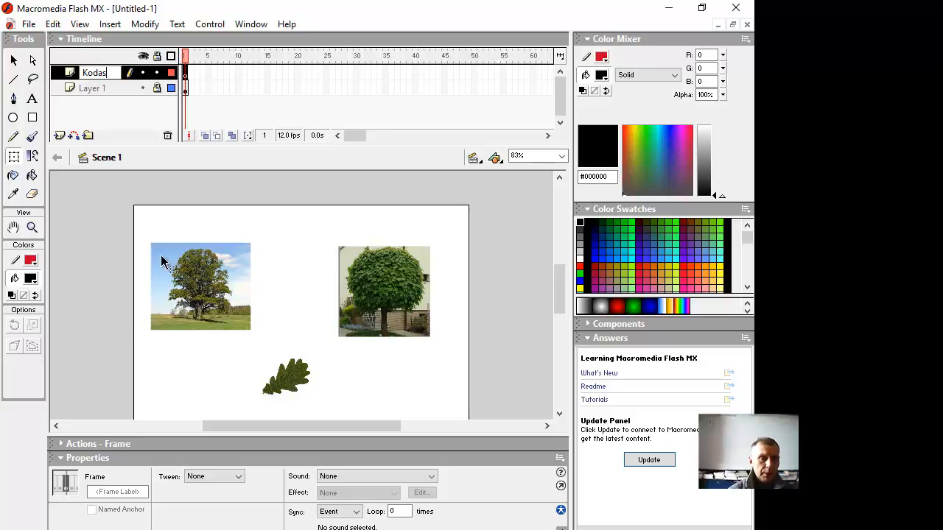
Step: Open the script editor for the Kodas frame, then switch to the browser course page and open topic 14's Programos kodas Word document for editing
click(62, 444)
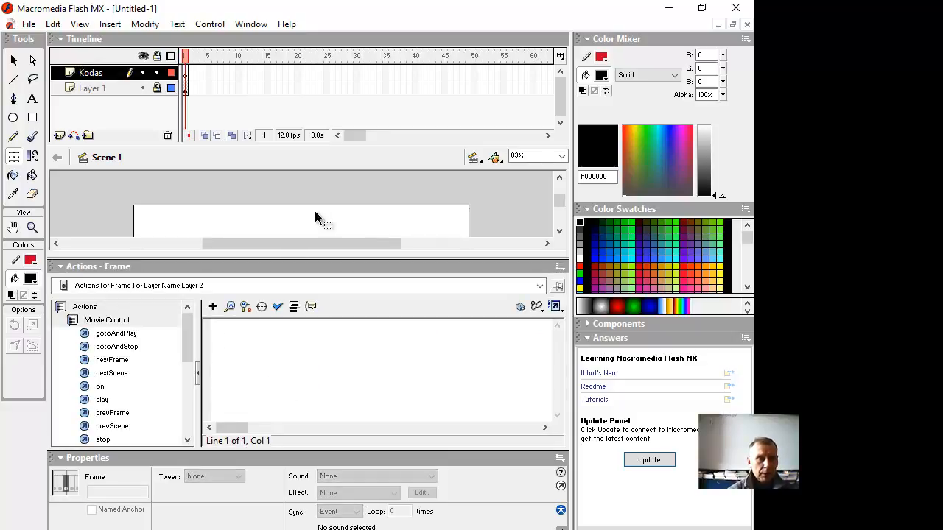
click(222, 328)
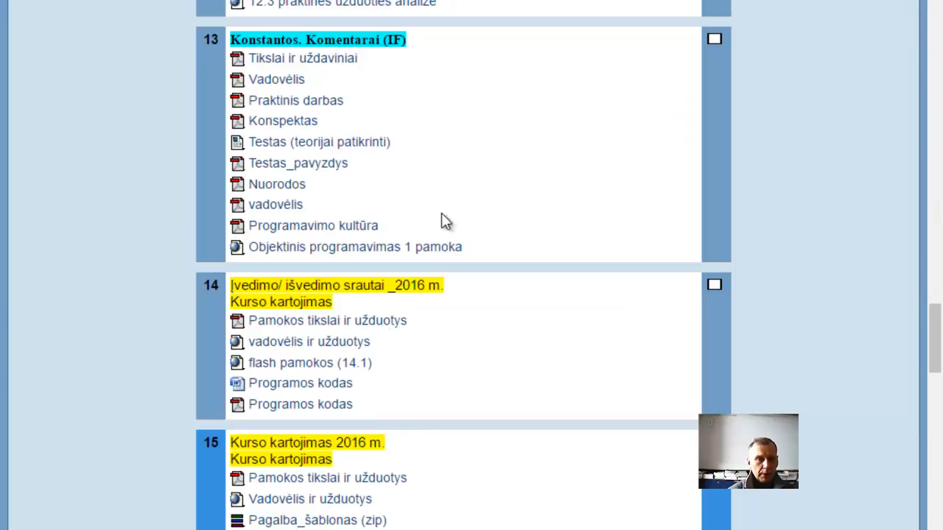
scroll(445, 227, down, 3)
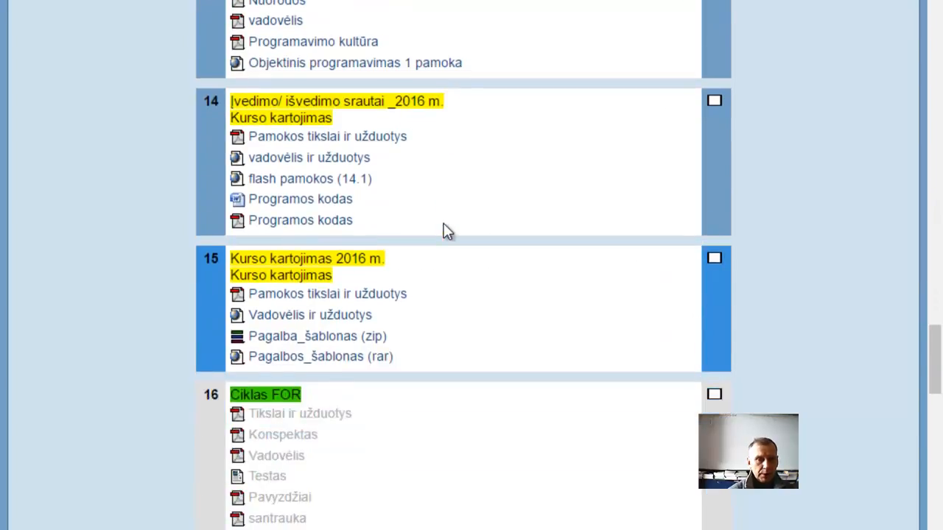
click(295, 208)
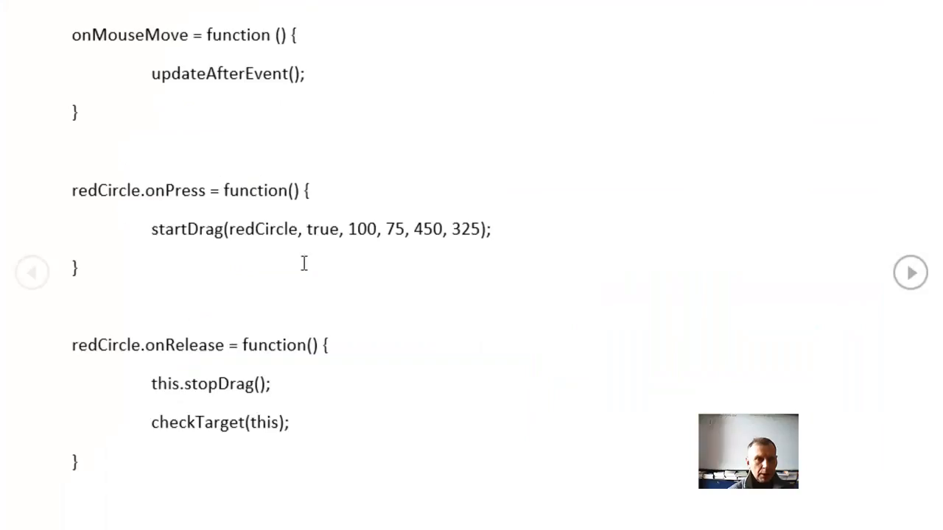
key(Escape)
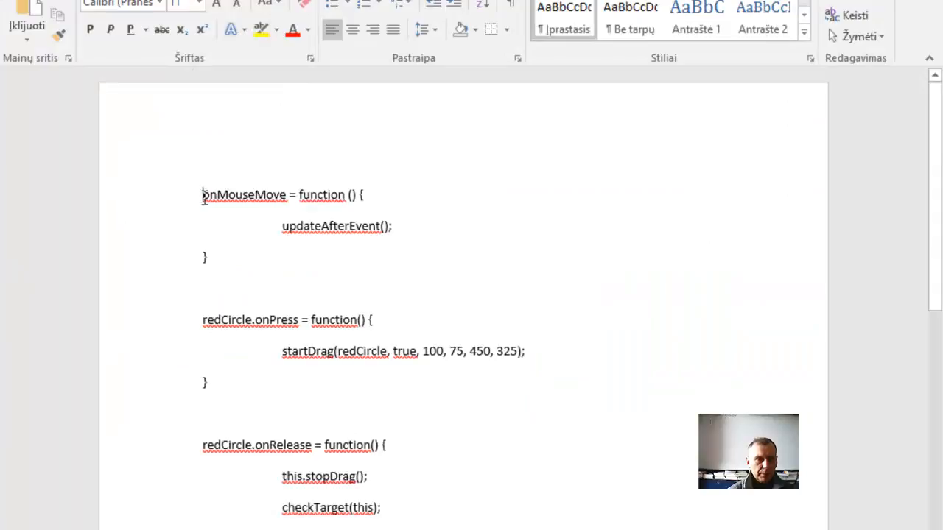
Step: Copy all the drag-and-drop ActionScript code from the Word document, paste it into frame 1 of Kodas in Flash MX, and collapse the script editor
drag(207, 195, 452, 529)
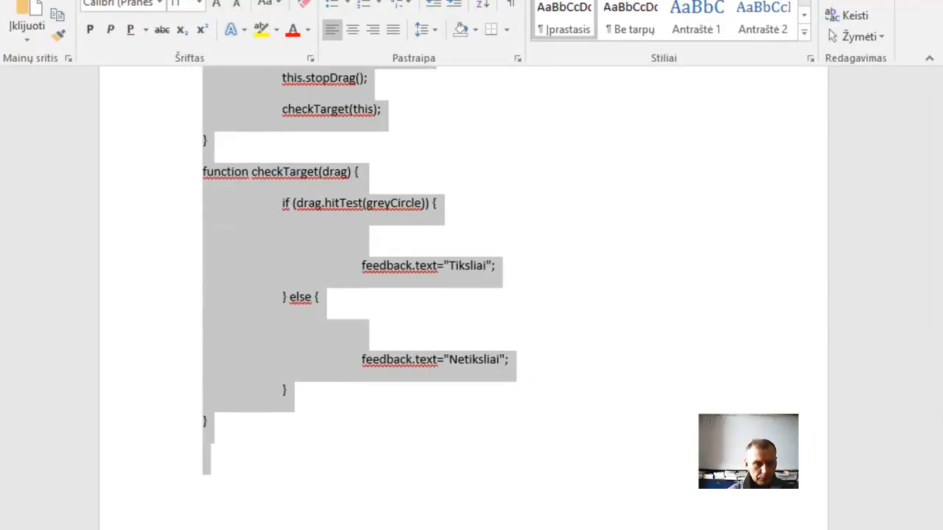
click(270, 529)
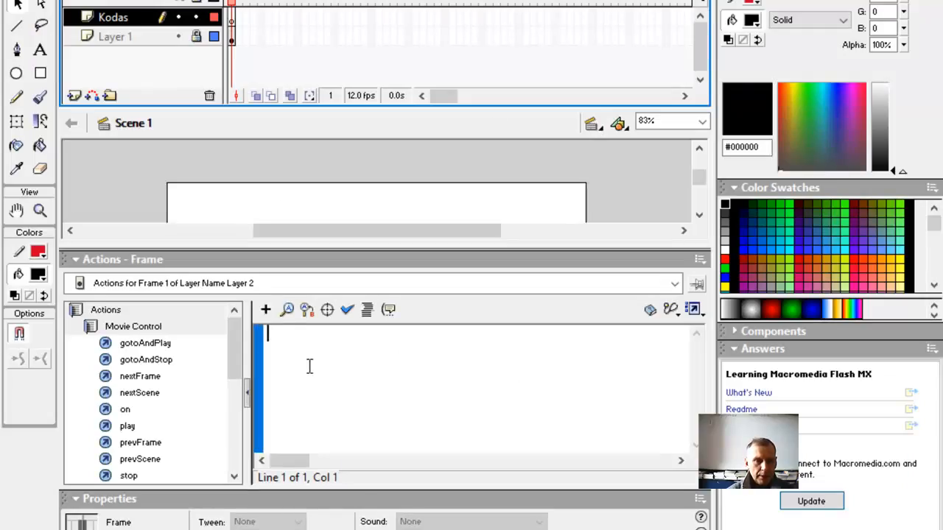
key(ctrl+v)
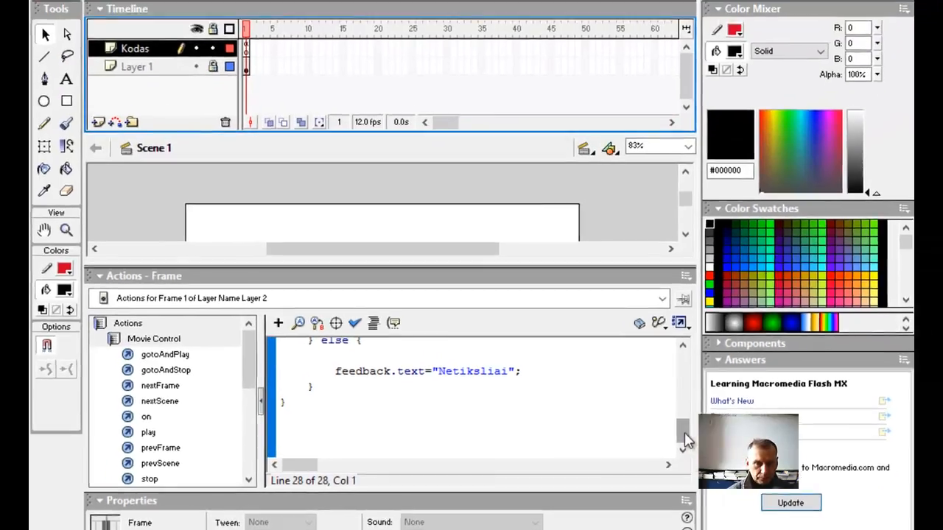
drag(685, 440, 682, 365)
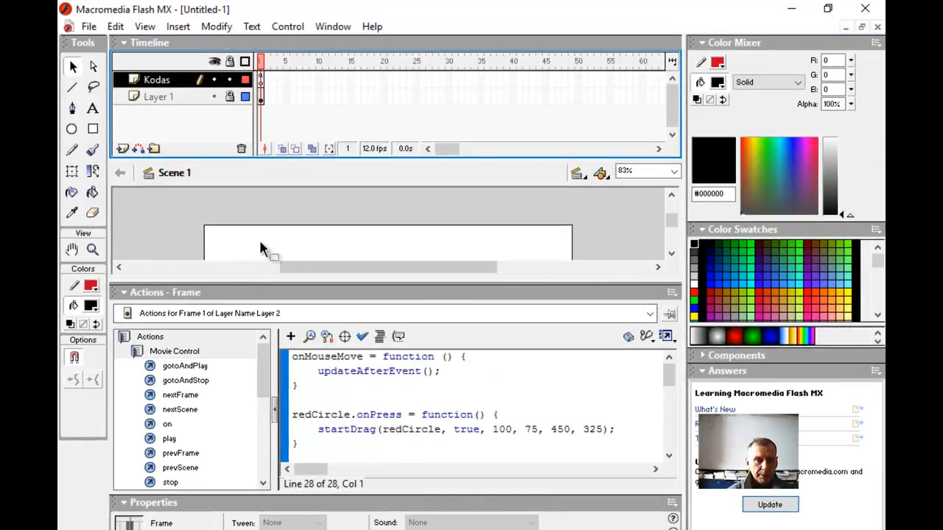
click(261, 244)
click(123, 293)
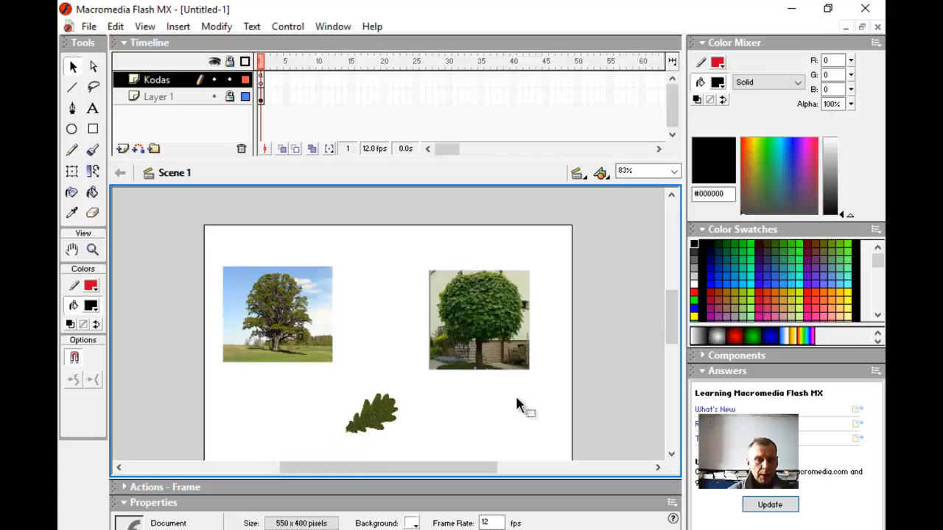
Step: Unlock Layer 1 and lock the Kodas layer
drag(669, 324, 669, 336)
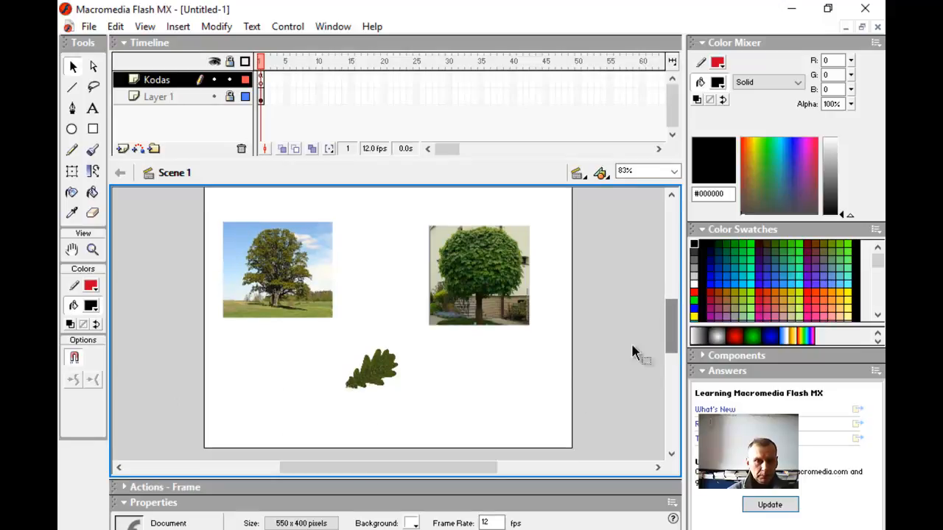
click(229, 83)
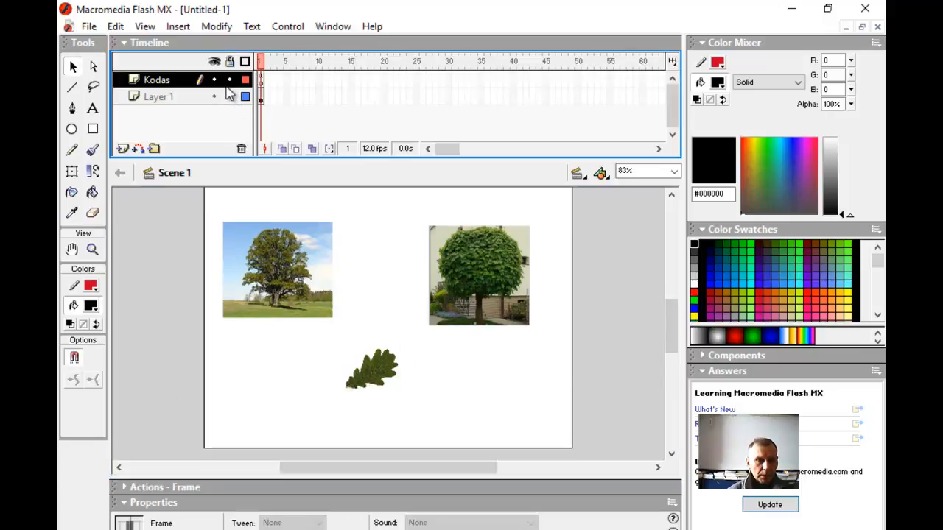
click(231, 81)
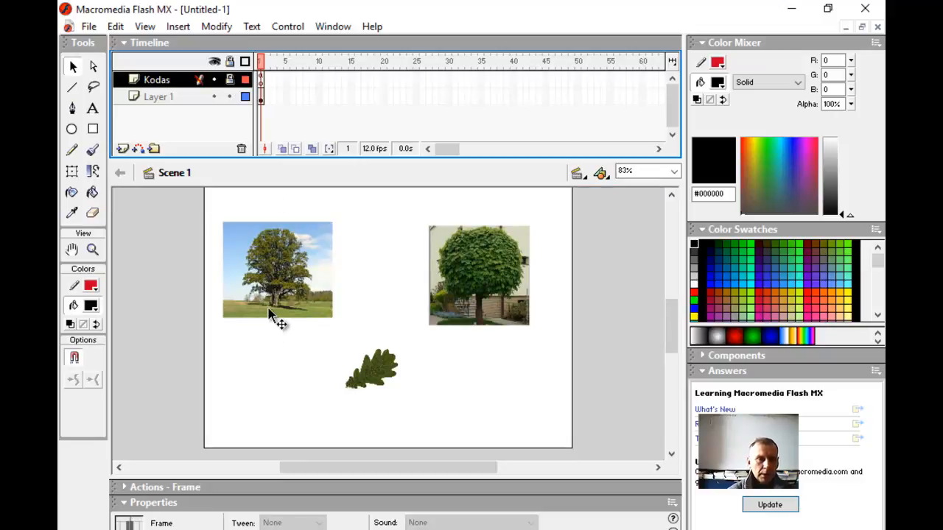
Step: Convert the oak leaf image on Layer 1 into a movie clip symbol with the suggested name
click(374, 380)
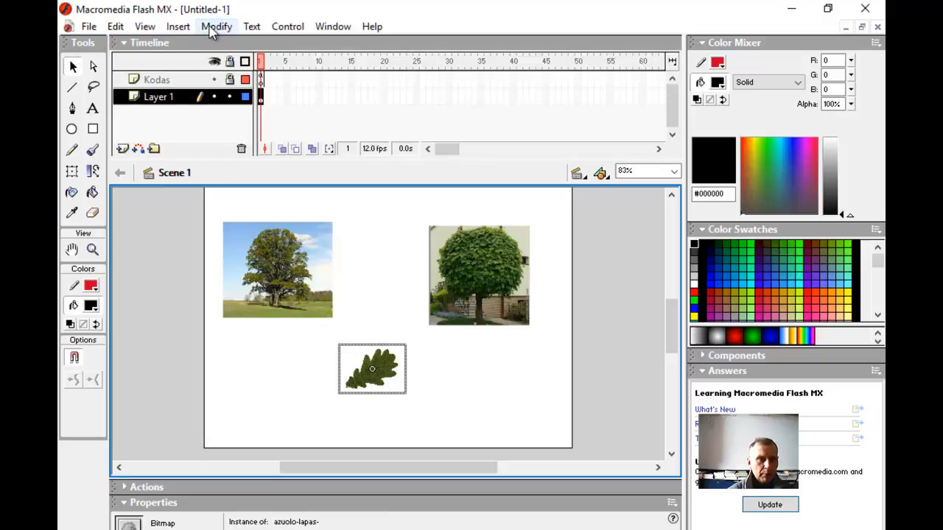
click(178, 28)
click(200, 46)
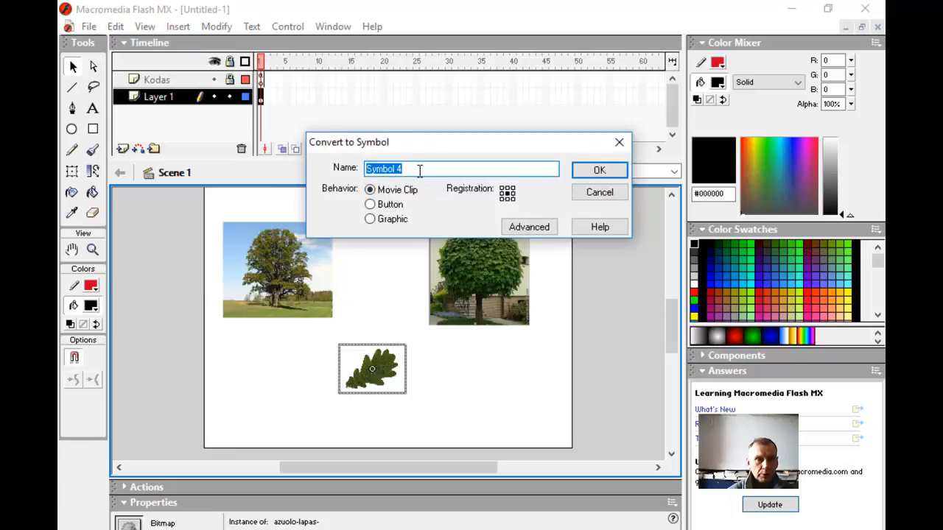
click(602, 171)
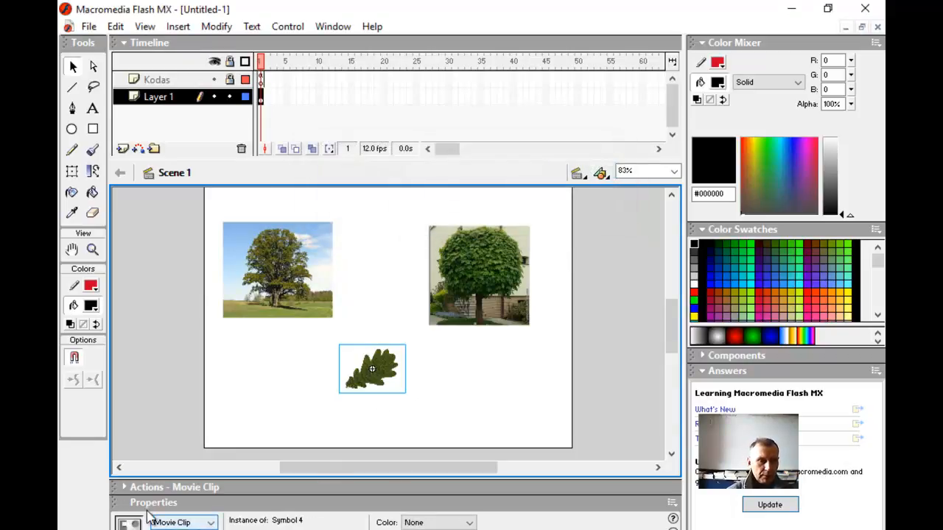
Step: Open the leaf movie clip's instance name for editing in its properties, and deselect the clip
click(123, 505)
click(124, 529)
click(124, 504)
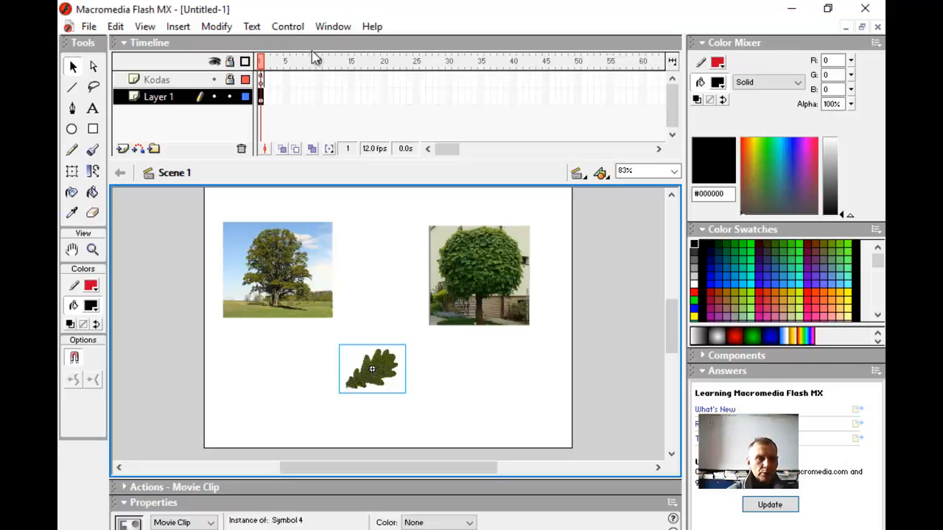
click(334, 27)
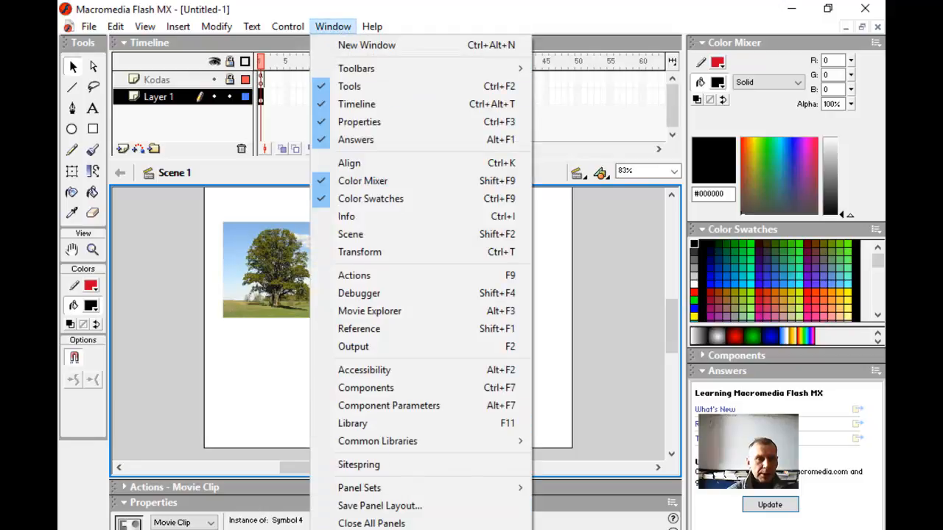
click(124, 505)
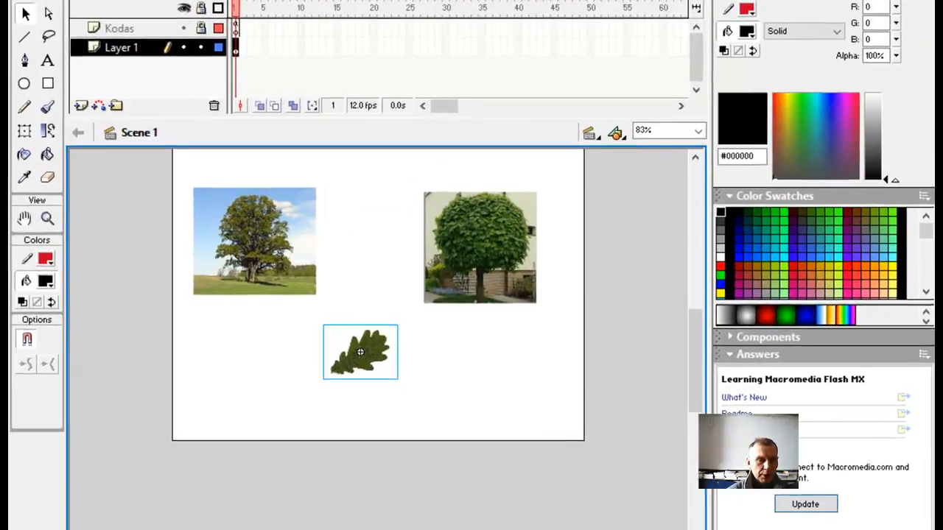
click(82, 529)
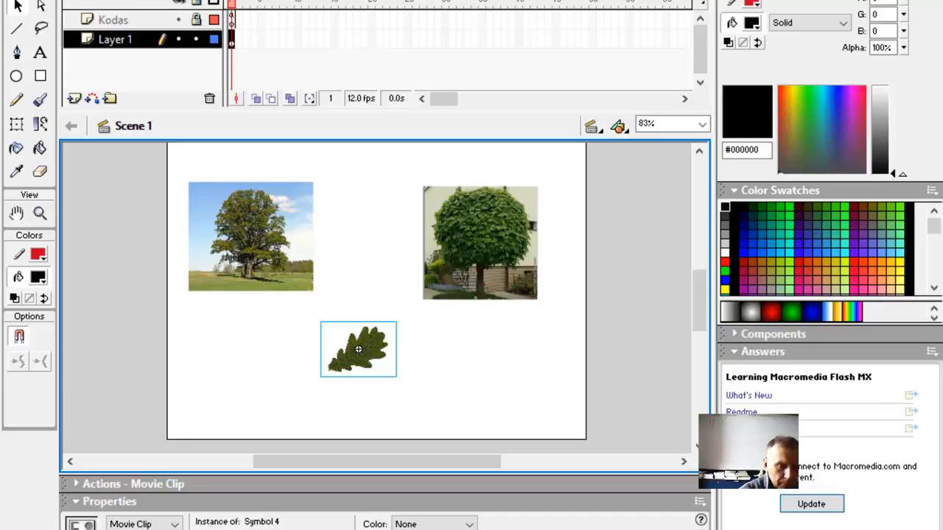
click(242, 363)
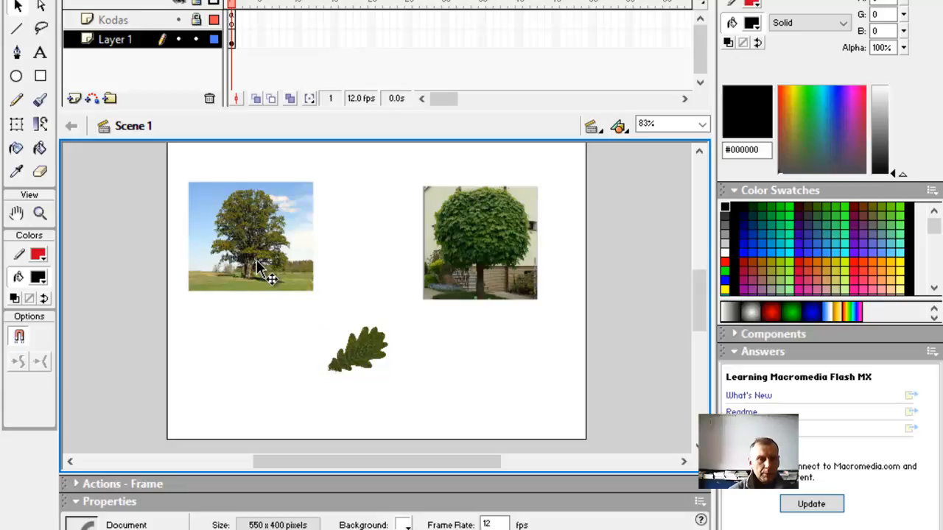
Step: Convert the azuolas oak tree image into a movie clip symbol with the suggested name
click(258, 267)
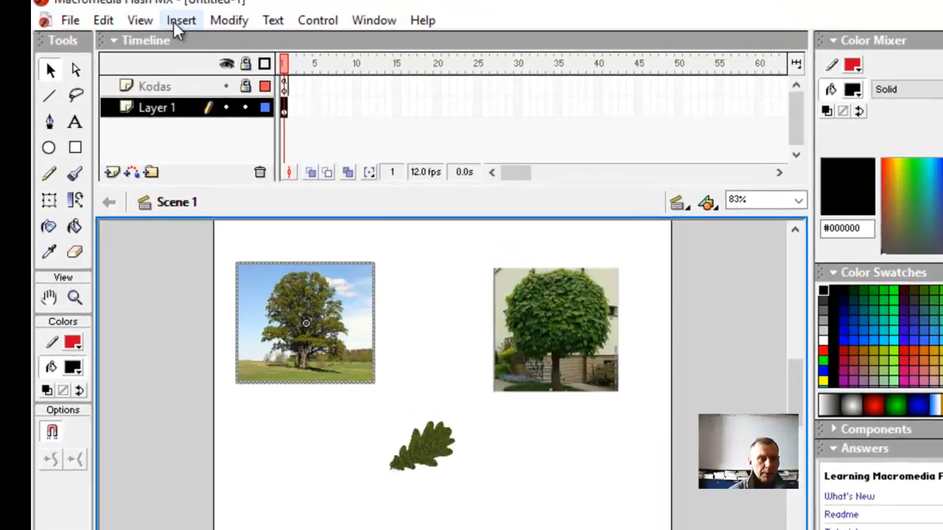
click(180, 20)
click(214, 55)
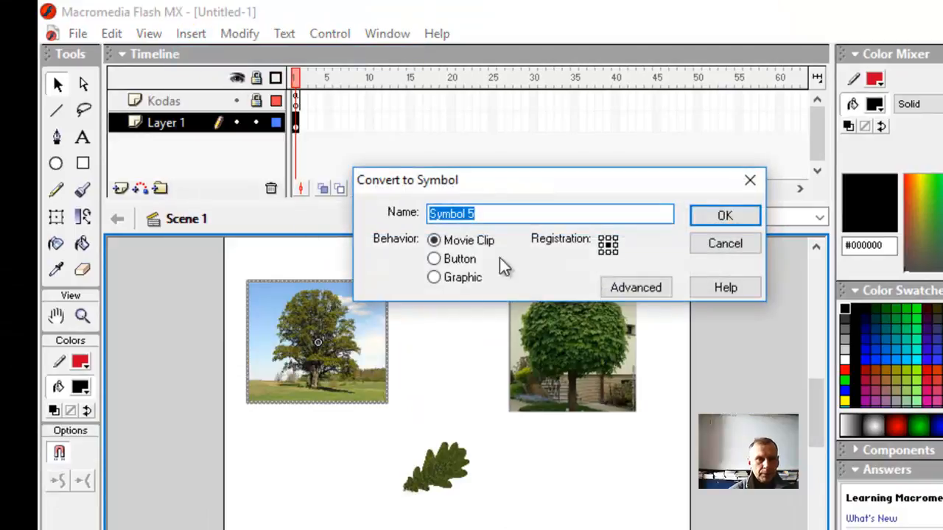
click(724, 214)
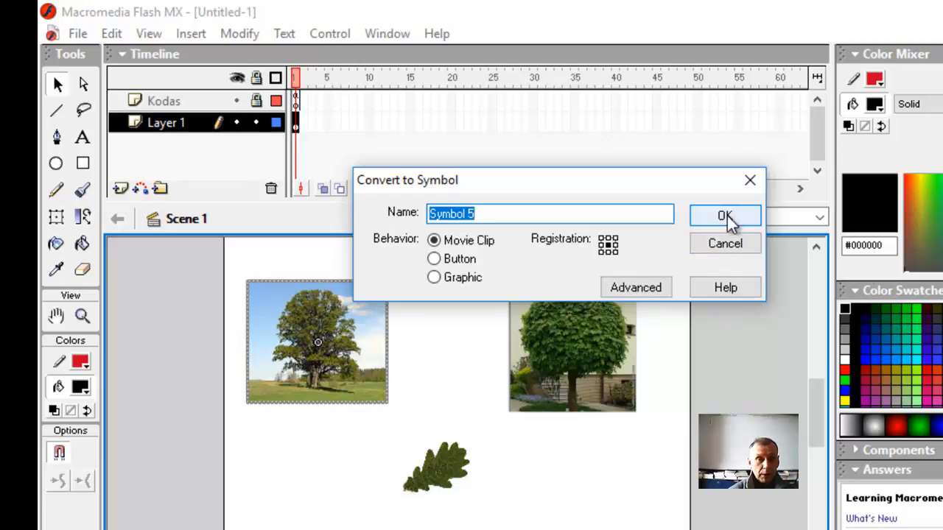
click(720, 214)
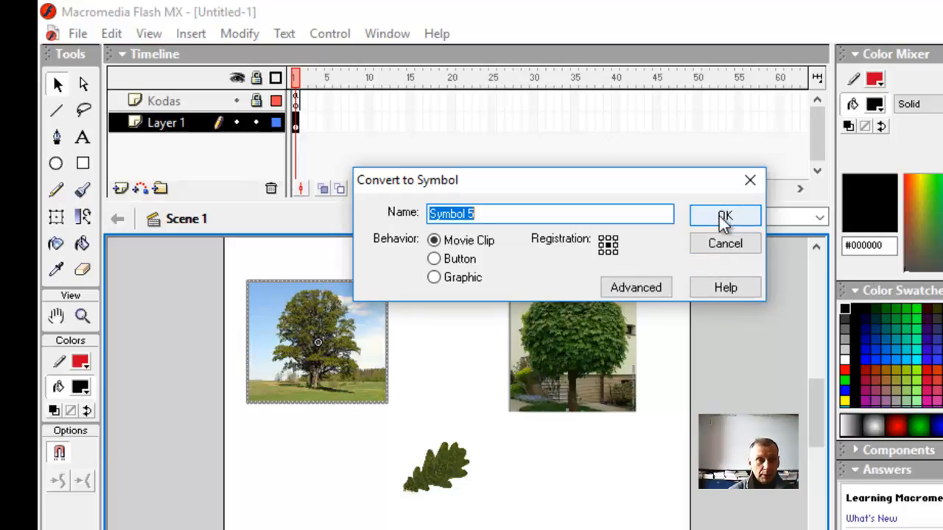
click(723, 216)
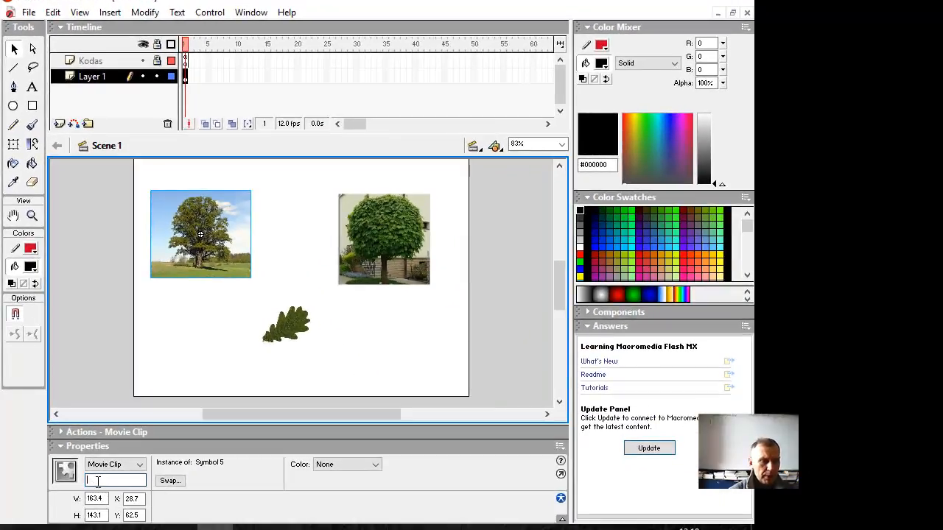
Step: Name the oak tree movie clip instance greyCircle and deselect the clip
click(140, 480)
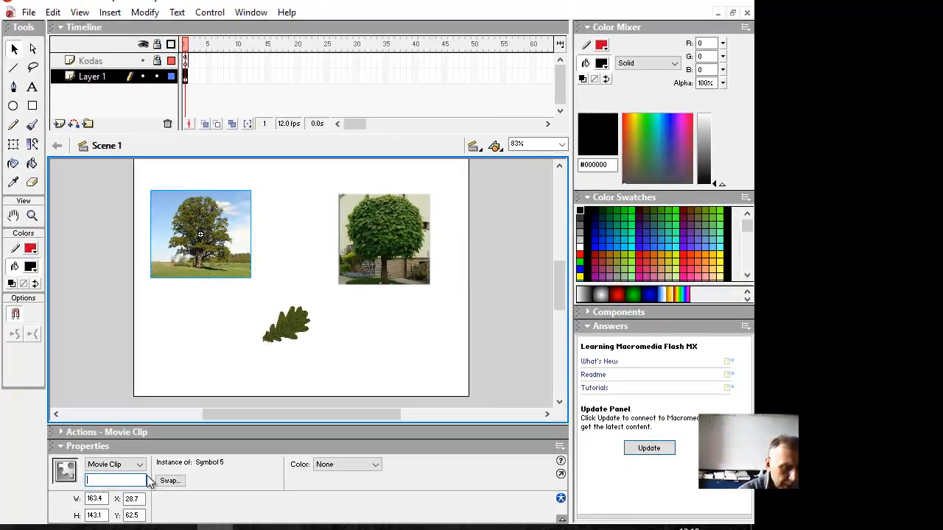
text(gre)
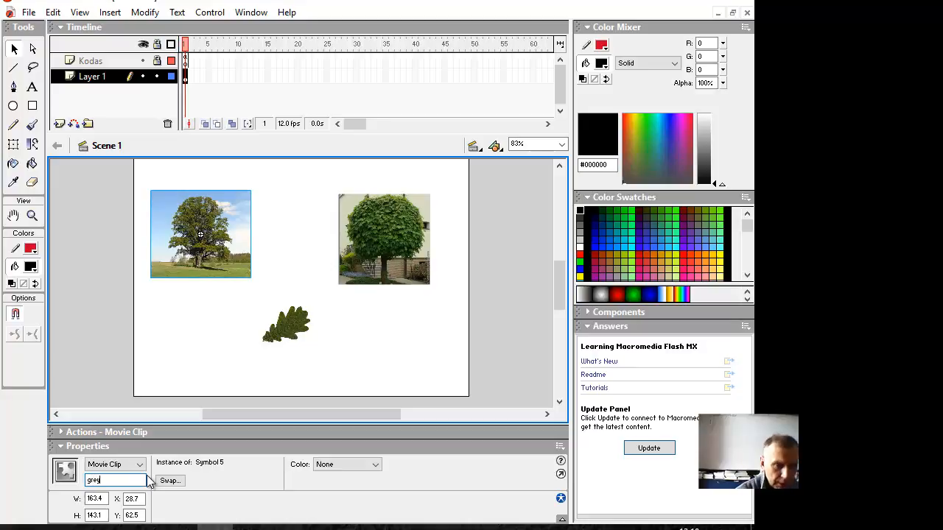
text(yCl)
text(r)
text(c)
text(le)
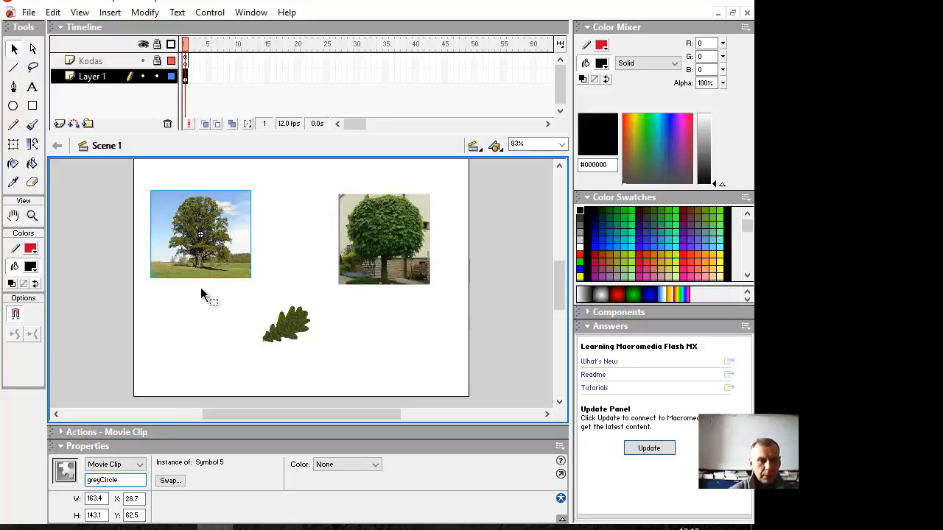
click(203, 319)
Step: Convert the klevas tree image into a movie clip symbol with the suggested name and open its instance name for editing
click(361, 259)
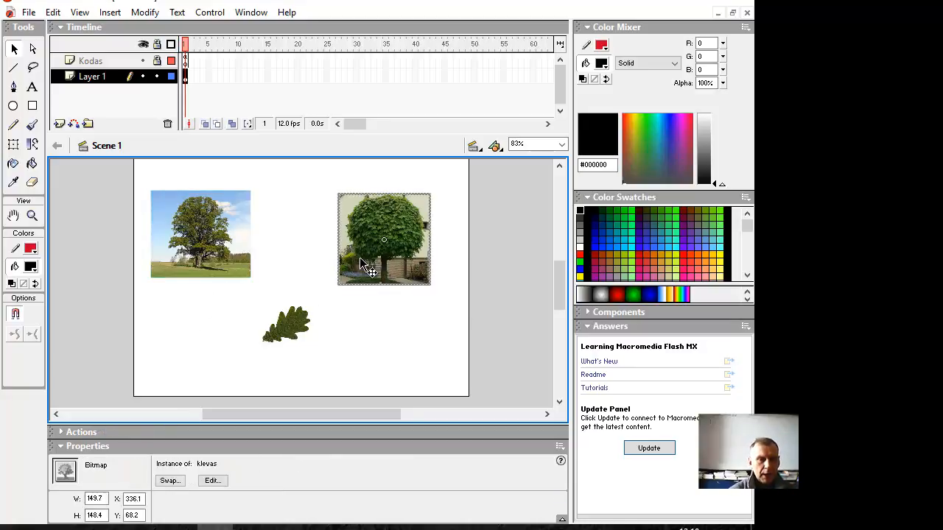
click(80, 12)
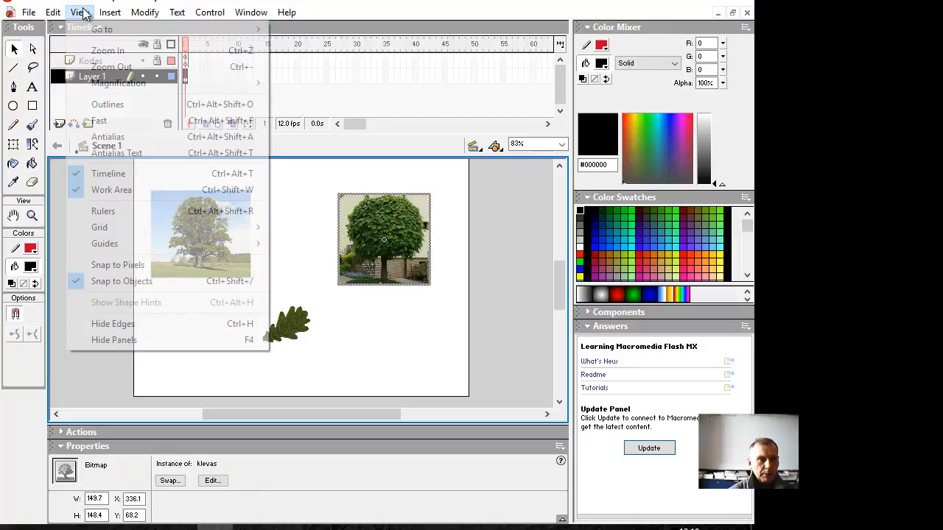
mouse_move(132, 19)
click(151, 27)
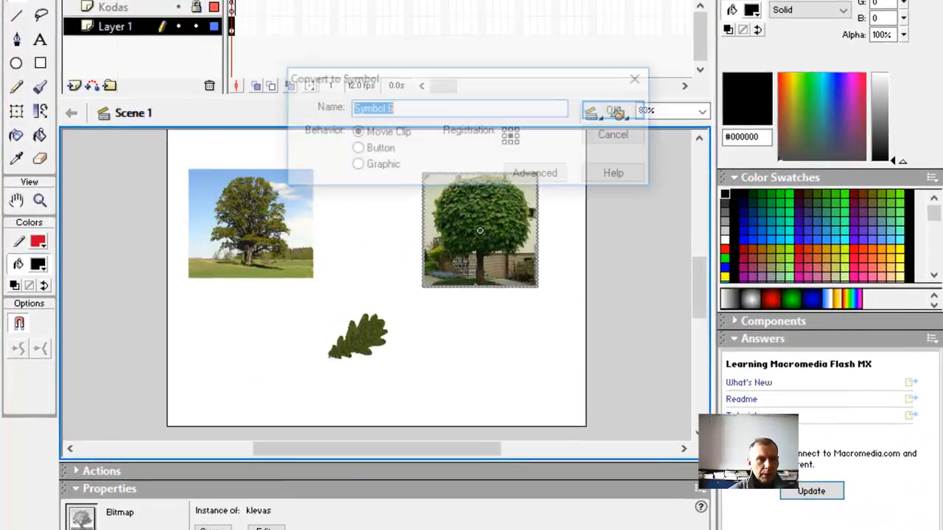
click(595, 169)
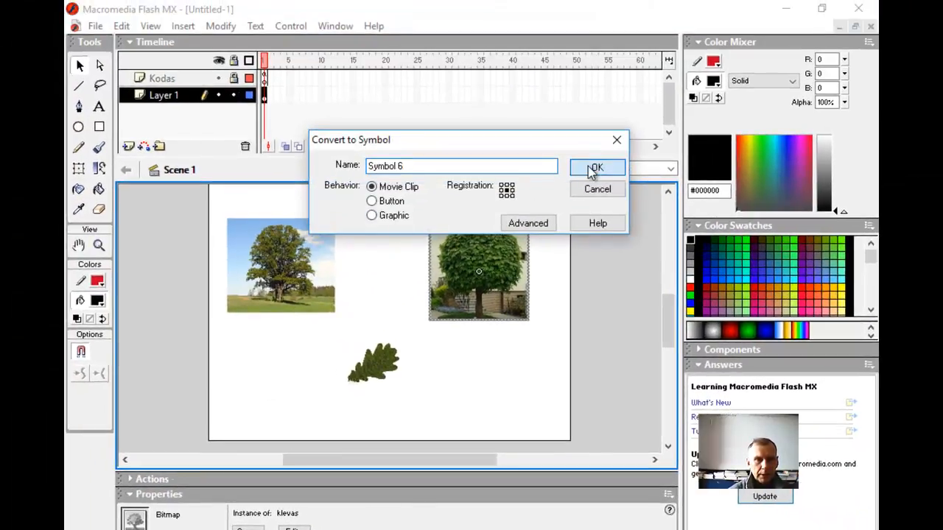
click(174, 529)
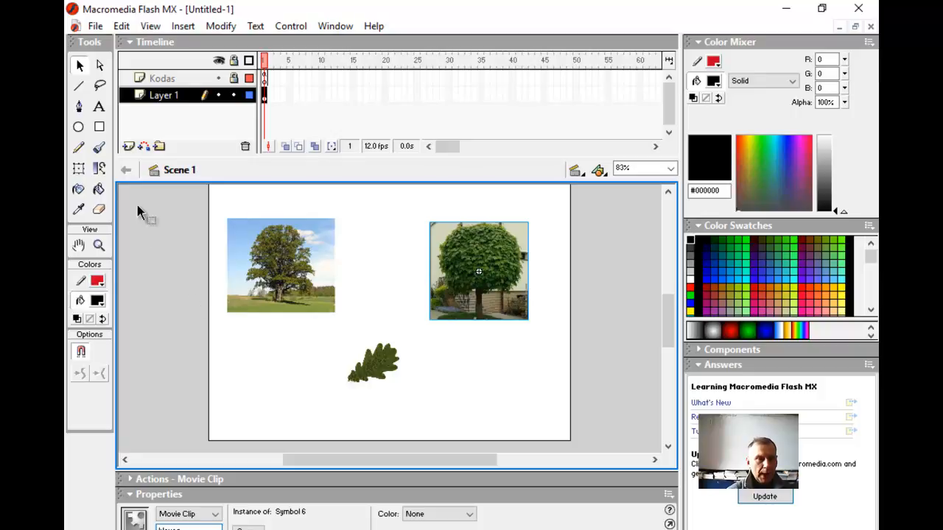
Step: Draw a text field with the Text tool below the oak leaf and shift it slightly clear of the leaf
click(100, 108)
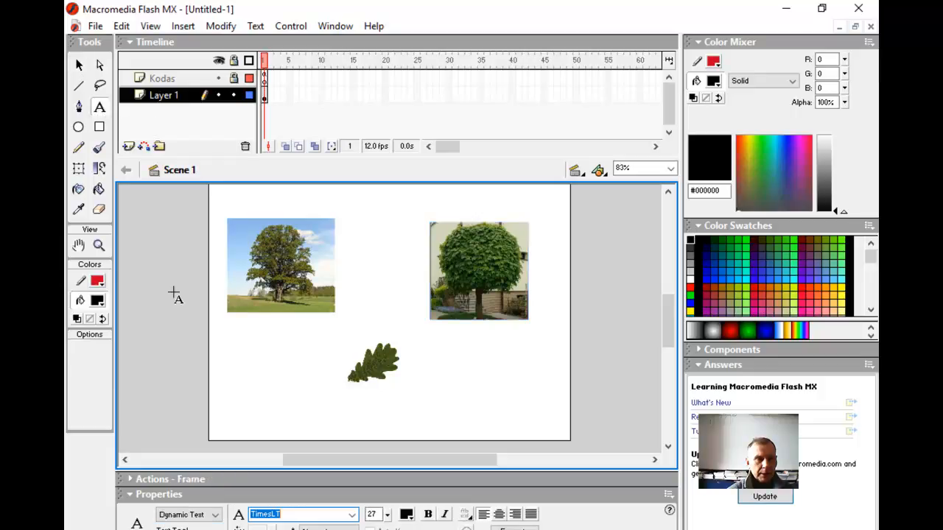
drag(243, 395, 381, 421)
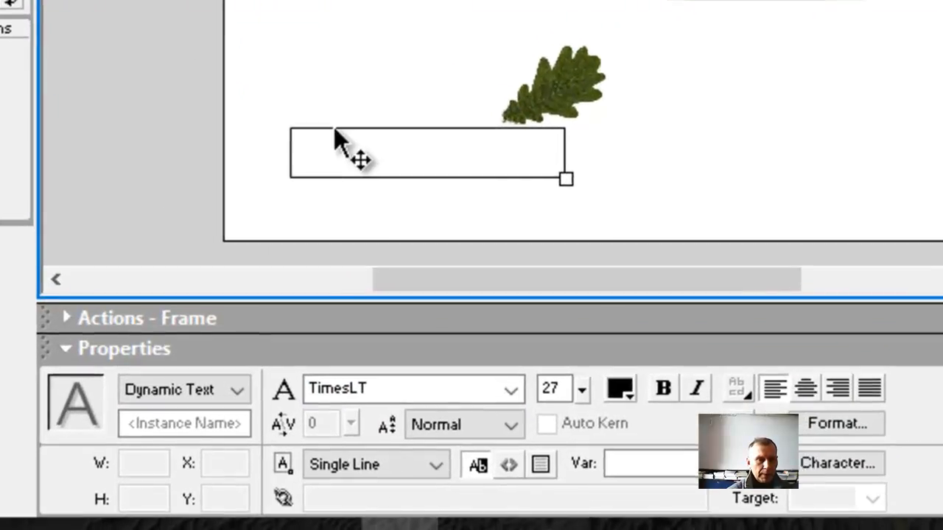
drag(322, 176, 340, 199)
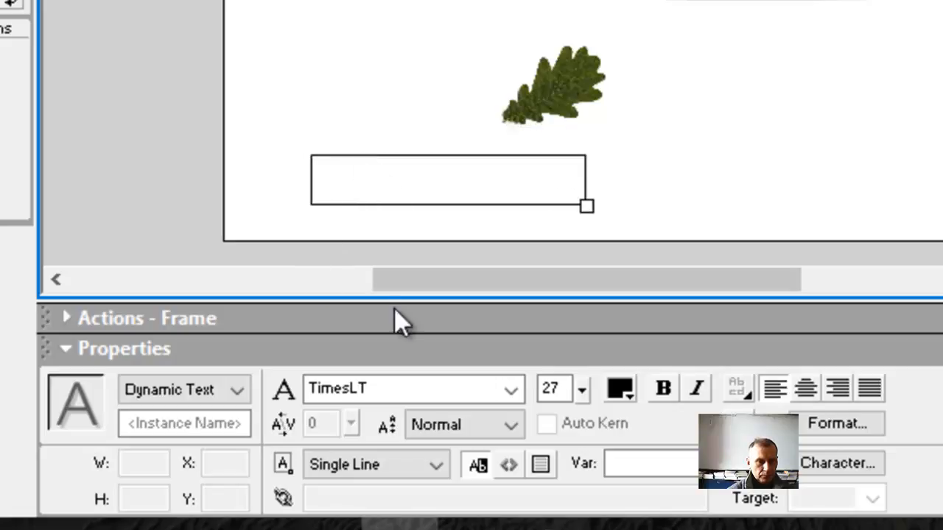
Step: Set the new text field to Dynamic Text, give it the instance name feedback, and return to the selection tool
click(235, 390)
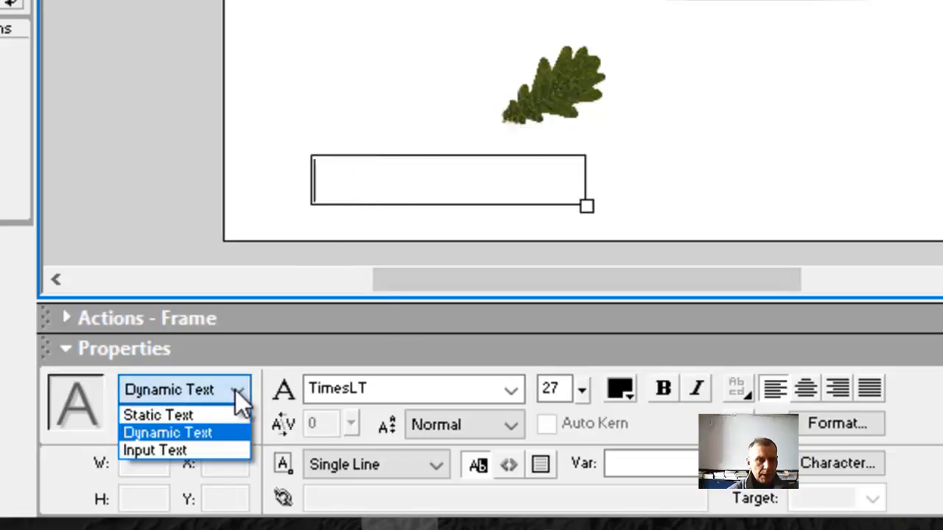
click(206, 433)
click(174, 423)
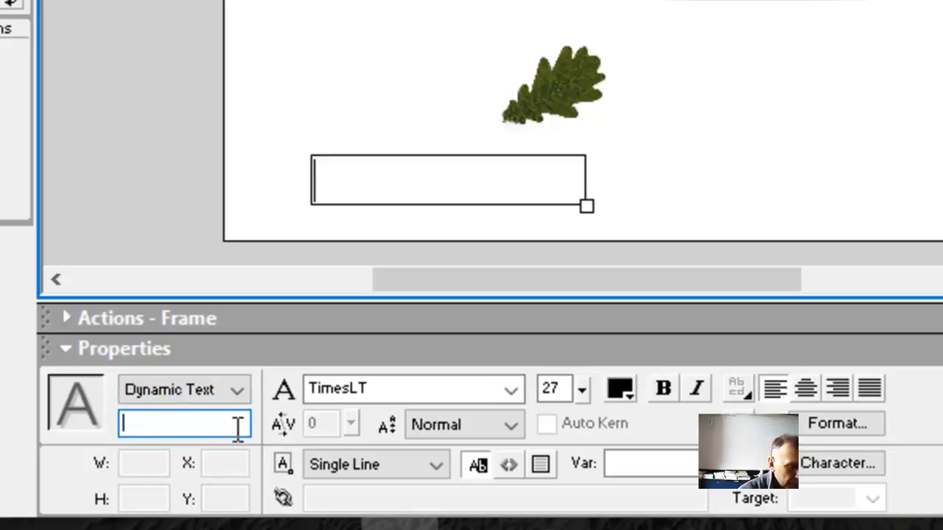
text(fee)
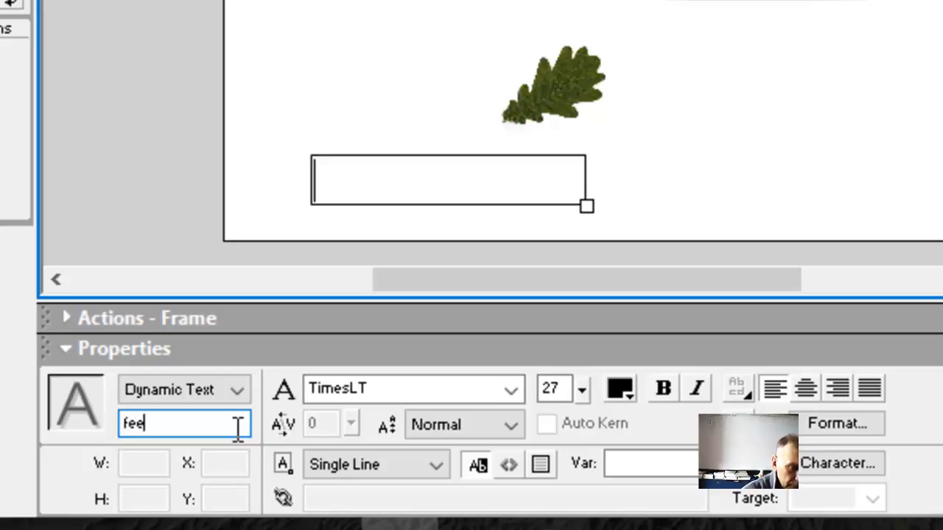
text(d)
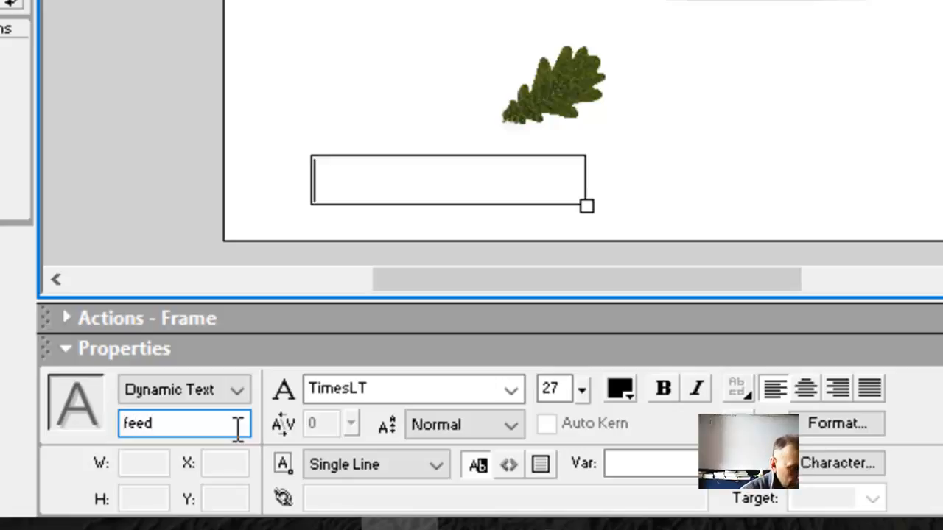
text(back)
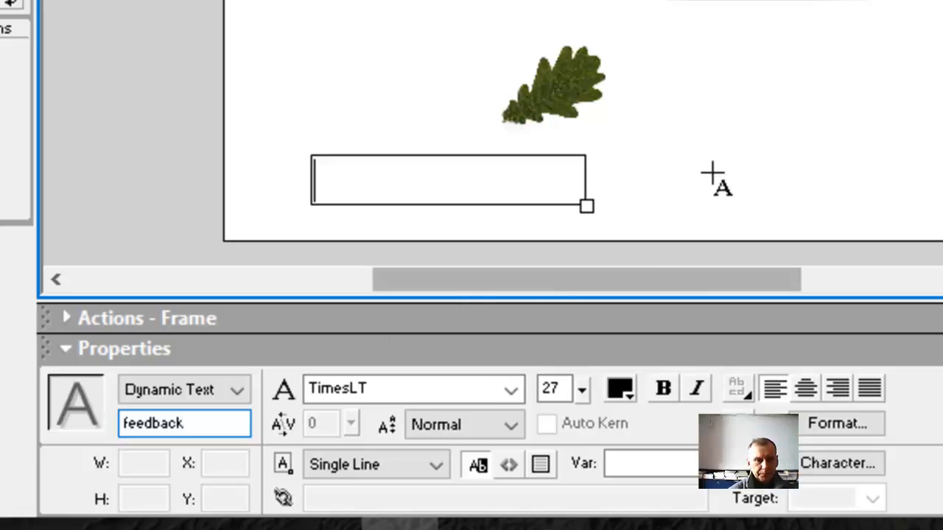
text(v)
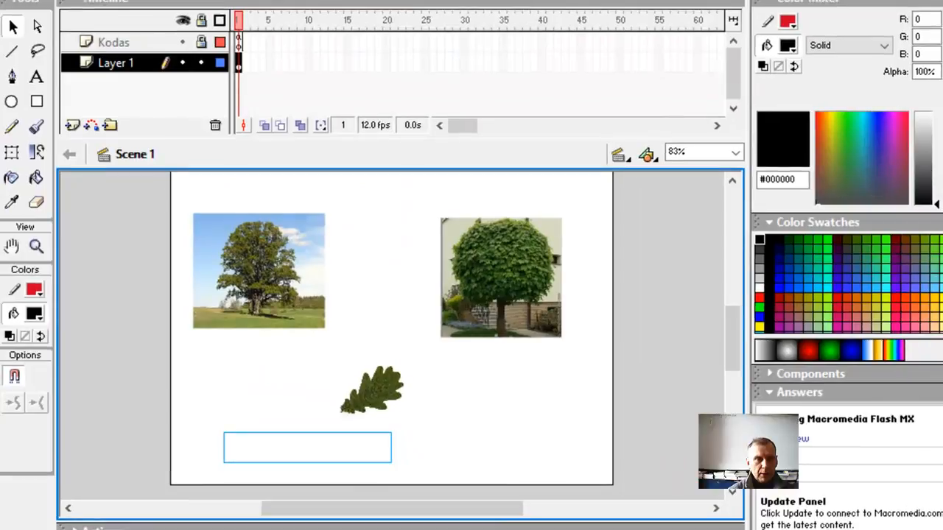
Step: Test the movie by moving the leaf onto the oak tree, and close the preview
click(267, 0)
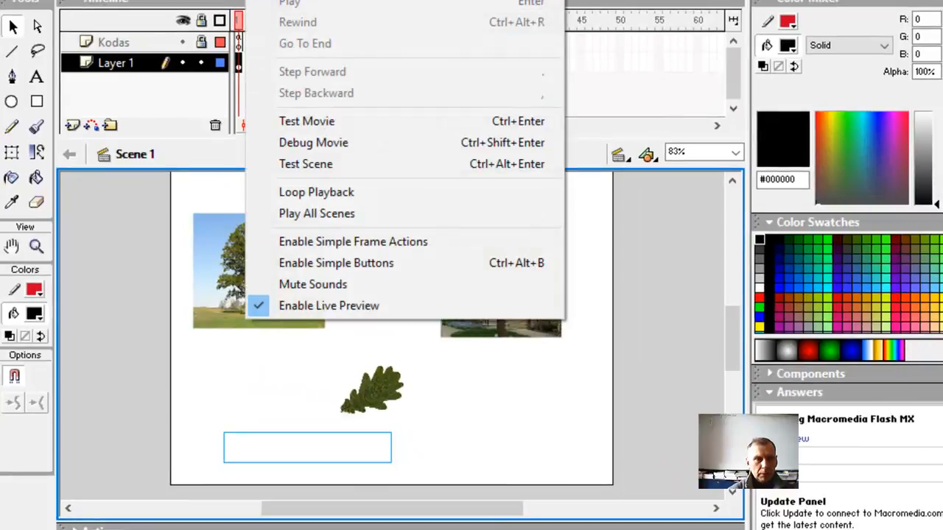
click(309, 124)
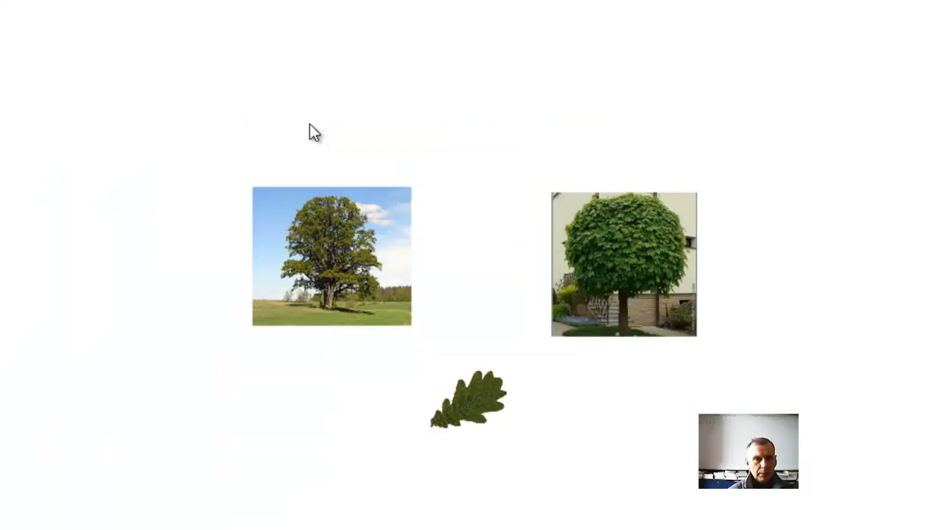
drag(474, 406, 368, 298)
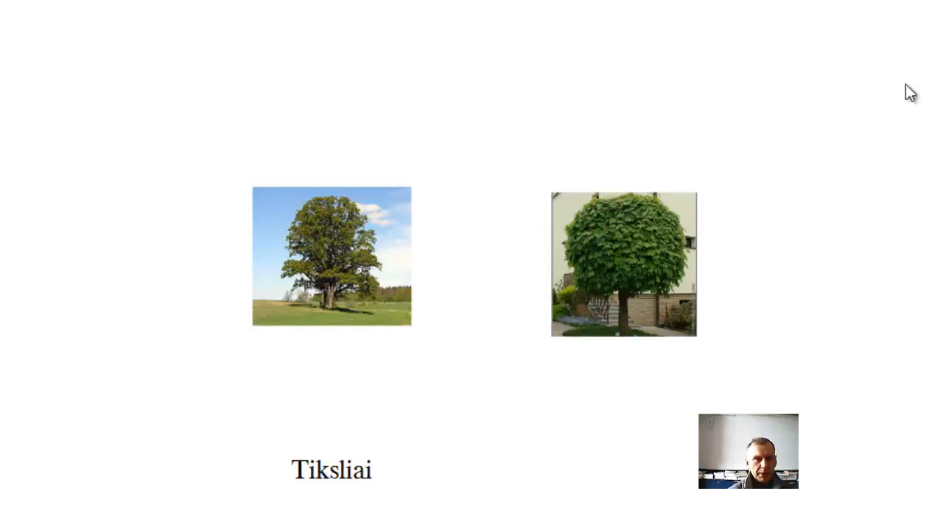
key(ctrl+w)
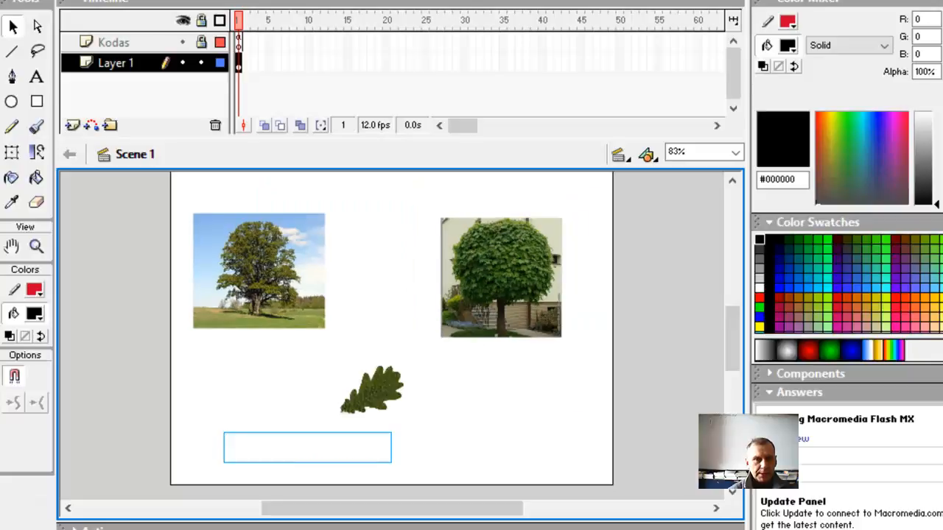
Step: Bring the leaf clip to the front of the stacking order and place it over the lower-left corner of the klevas tree
click(372, 390)
drag(369, 380, 330, 331)
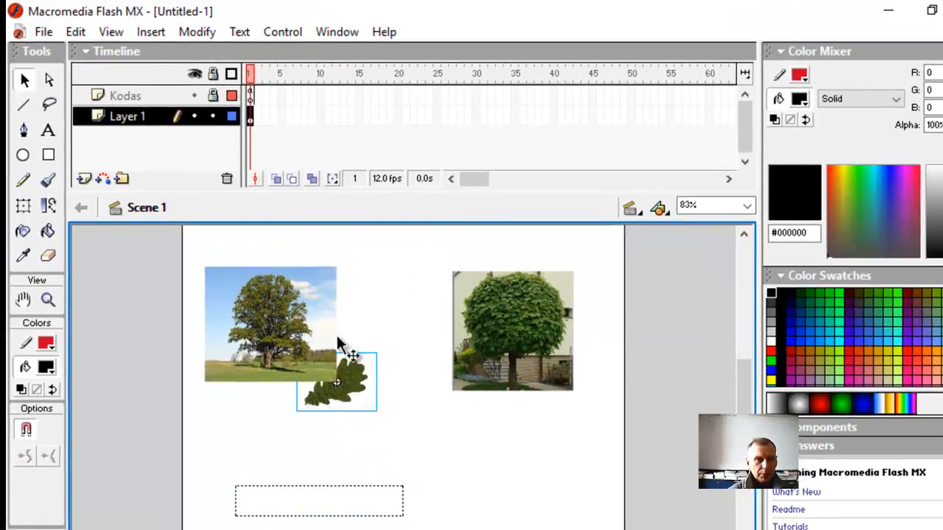
click(196, 32)
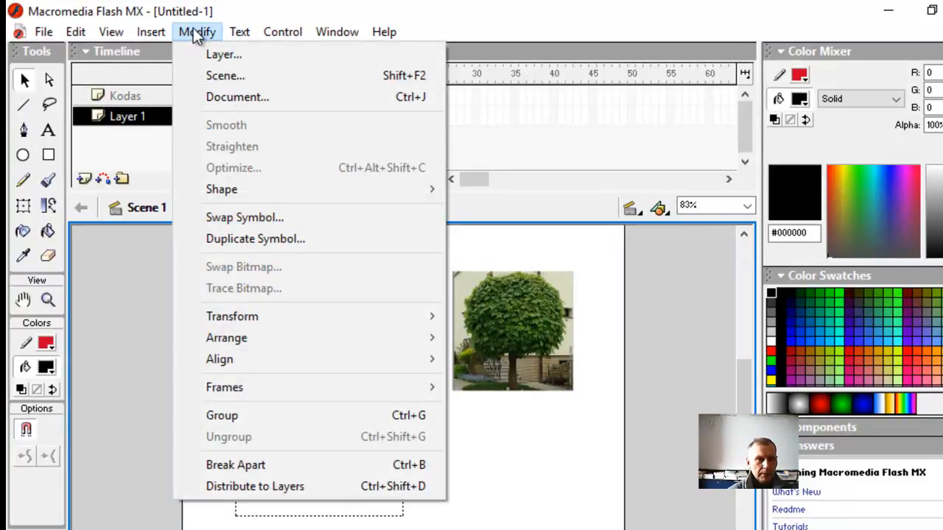
mouse_move(238, 361)
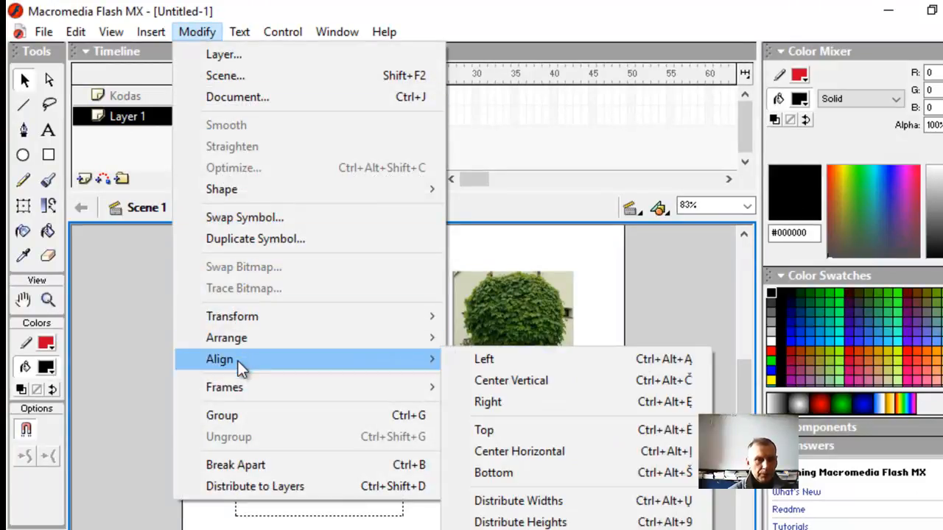
mouse_move(240, 343)
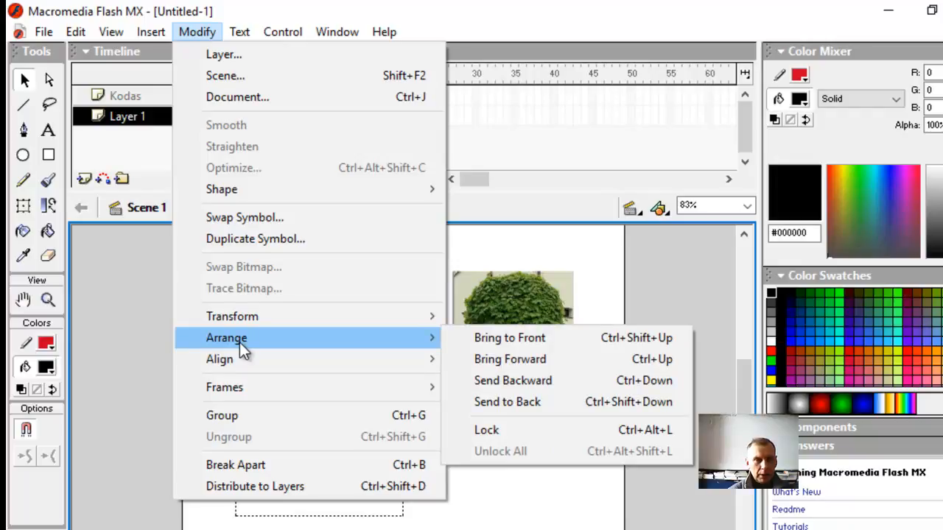
click(522, 338)
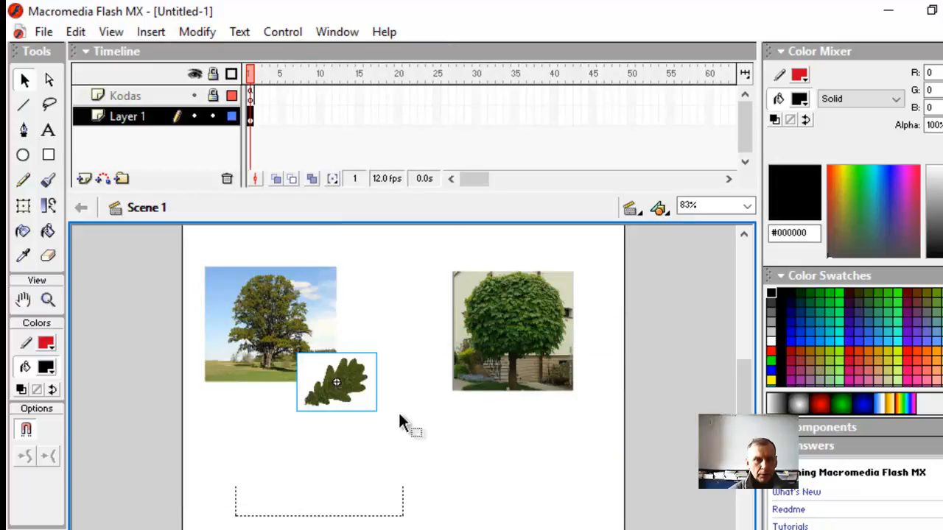
drag(347, 386, 452, 388)
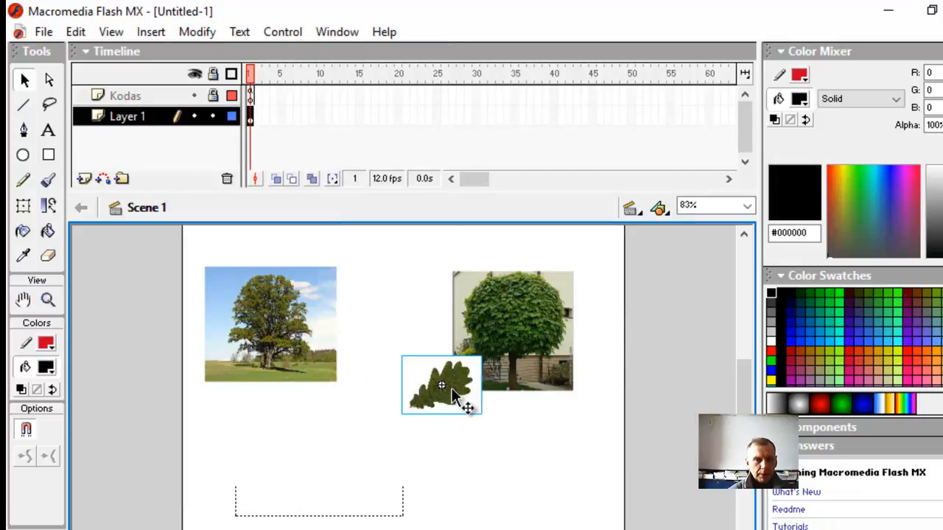
click(481, 474)
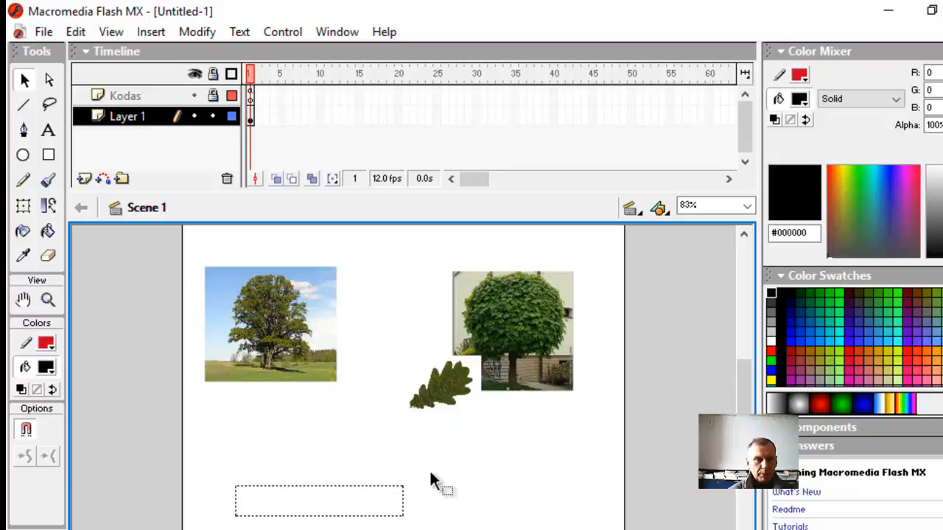
Step: Test the movie again with the restacked leaf, dropping it on the oak tree, and close the preview
click(281, 34)
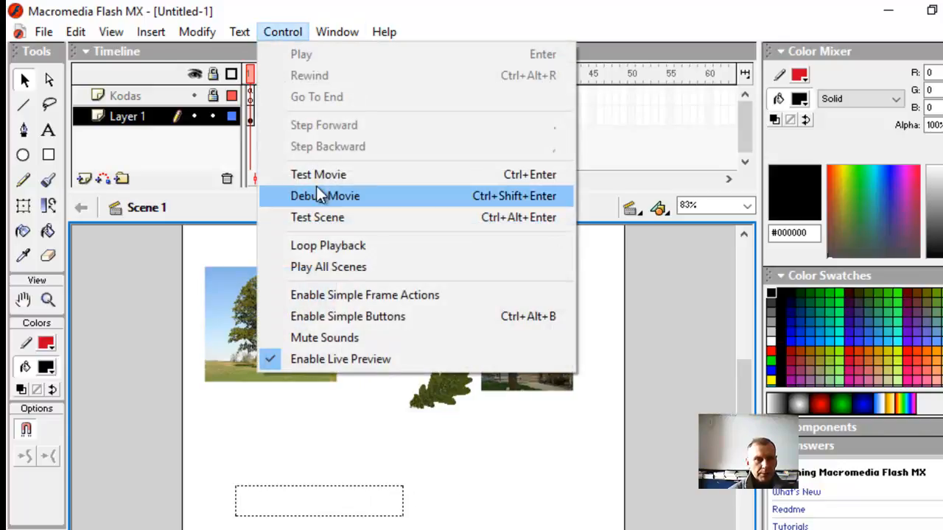
click(318, 118)
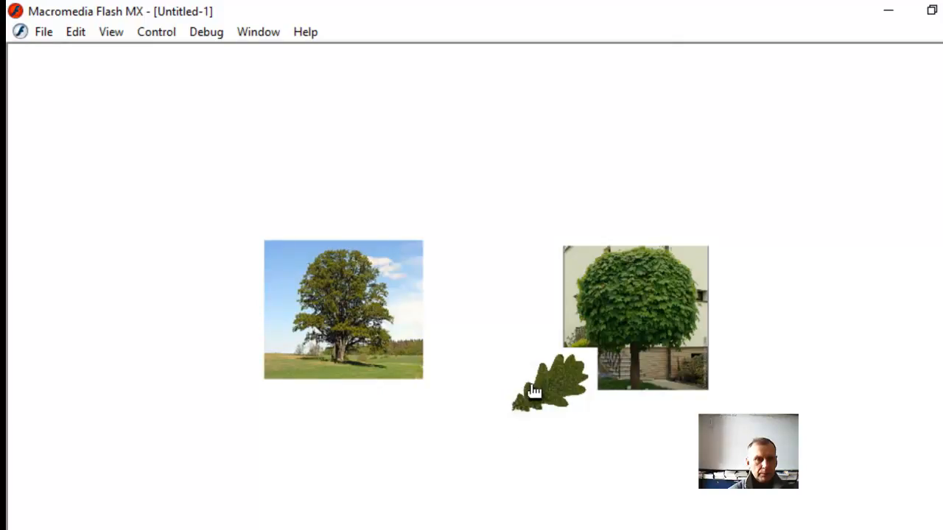
drag(534, 392, 349, 327)
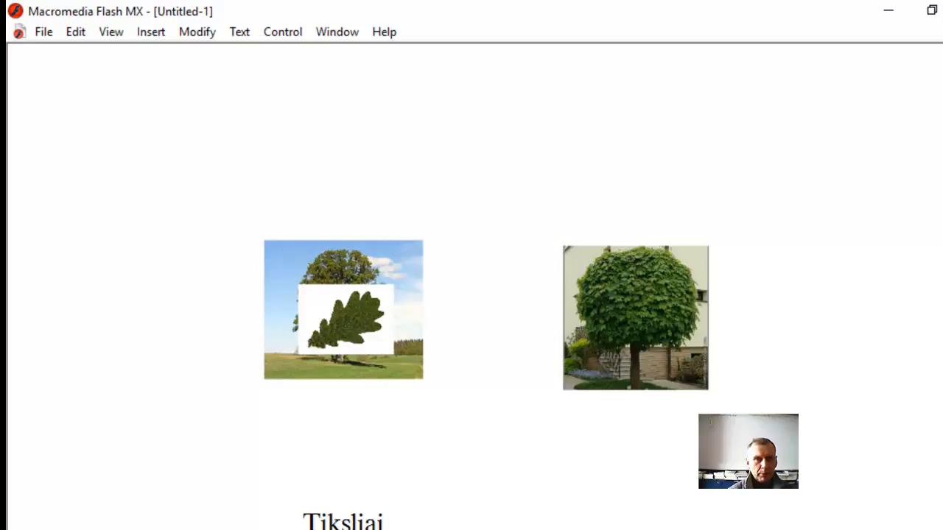
key(ctrl+w)
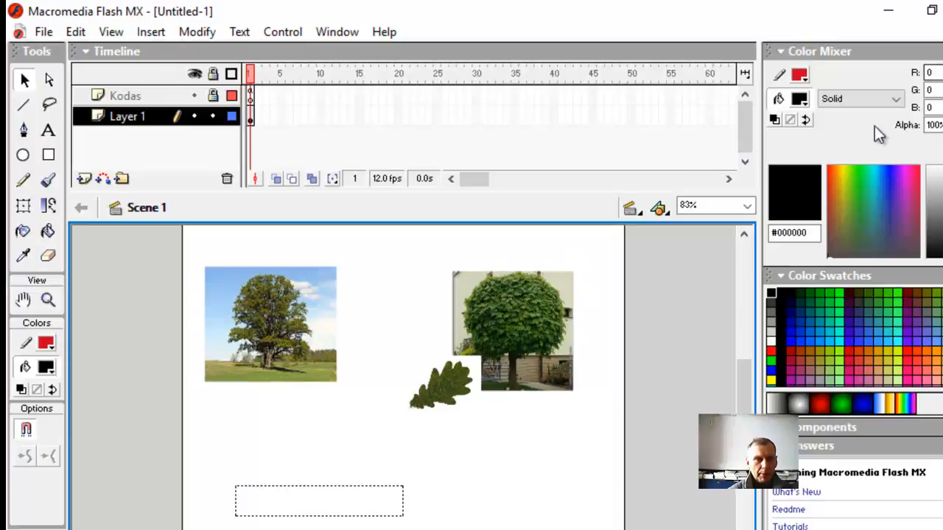
Step: Open the ActionScript on frame 1 of the Kodas layer to examine the code
click(156, 98)
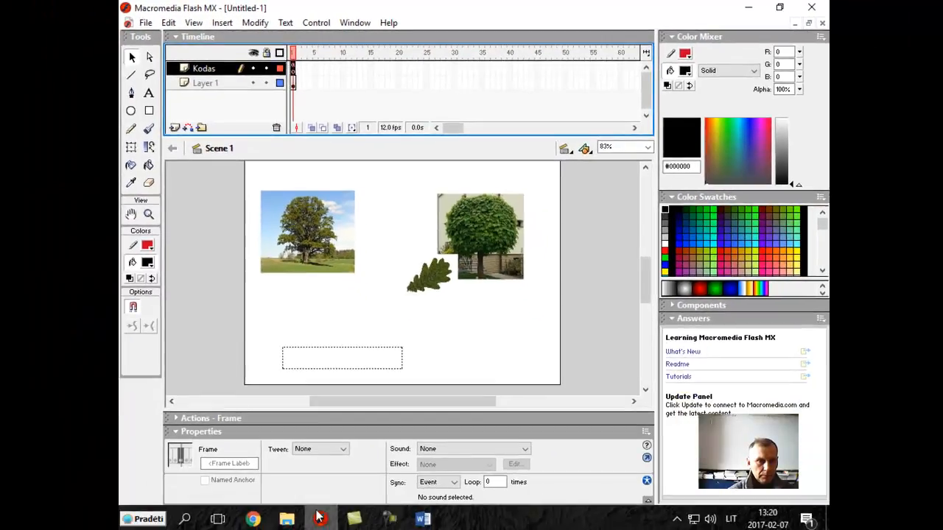
click(210, 422)
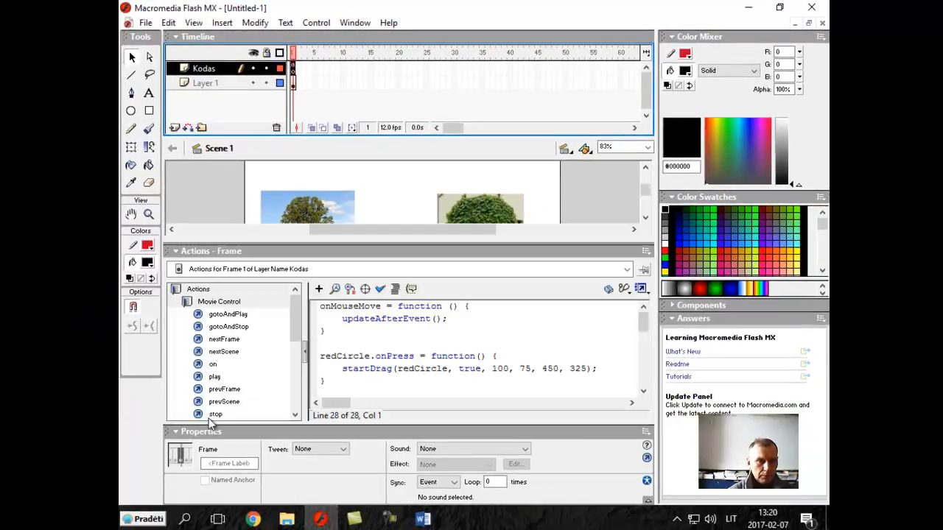
click(643, 323)
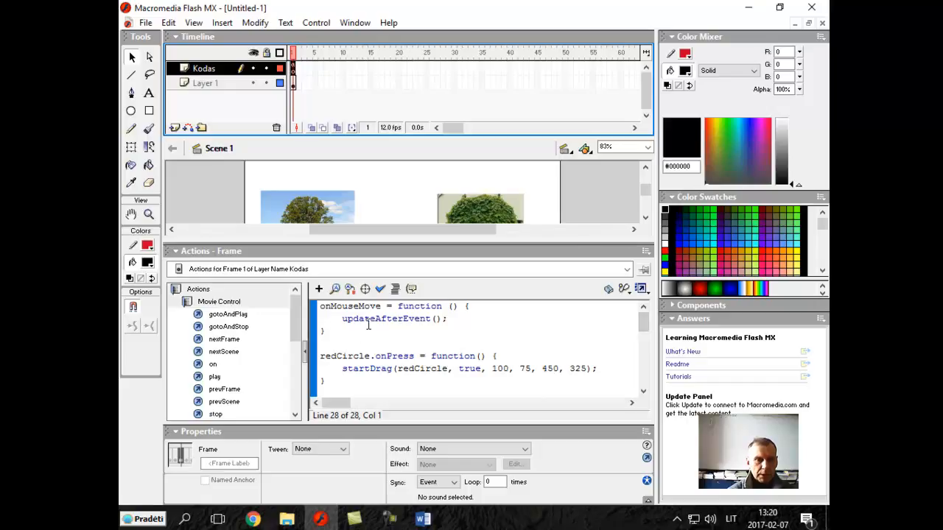
Step: Examine the redCircle press and release handlers and the checkTarget function in the frame script
scroll(404, 321, down, 1)
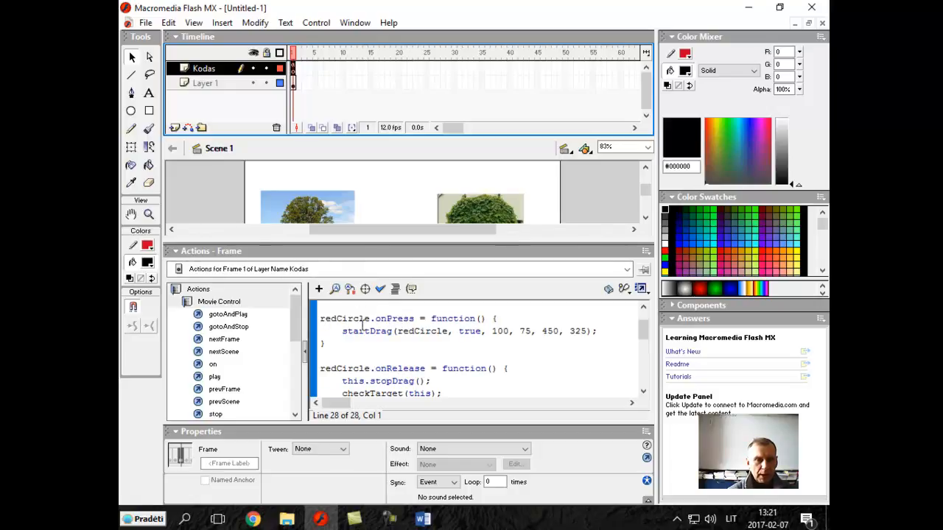
drag(372, 319, 321, 319)
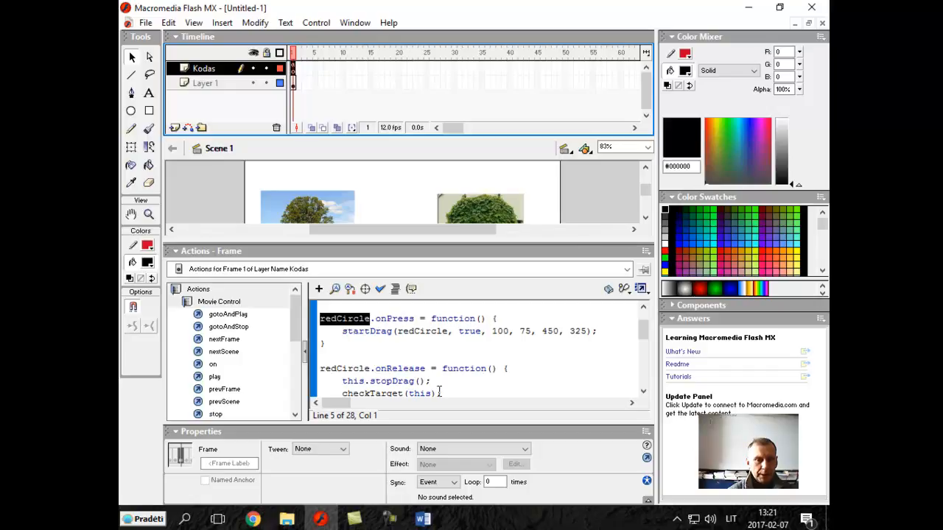
scroll(640, 335, down, 1)
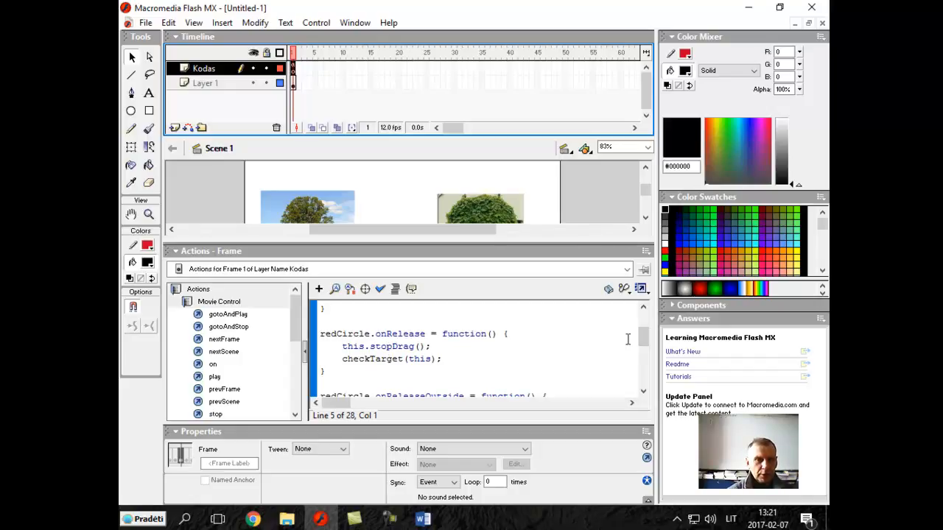
drag(646, 339, 648, 362)
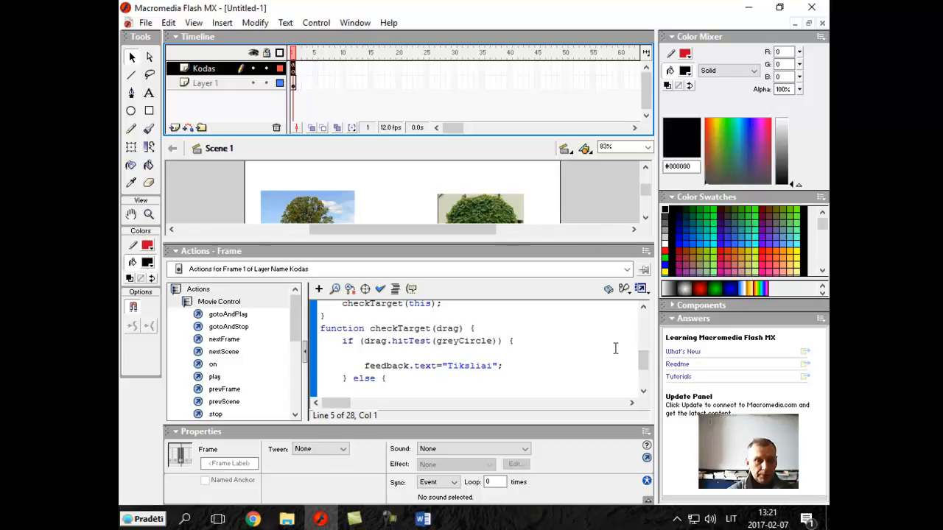
mouse_move(645, 359)
mouse_down()
mouse_move(647, 368)
mouse_move(645, 358)
mouse_up()
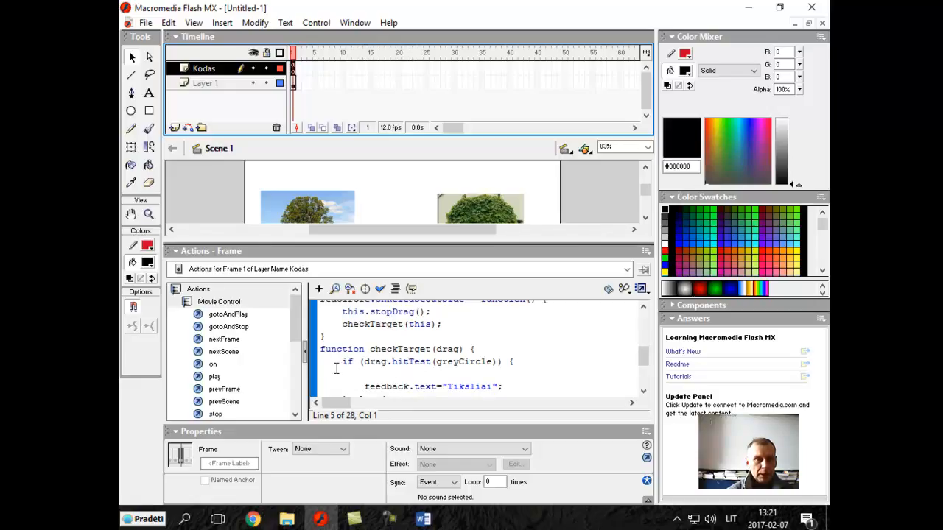
Step: Replace the feedback text in the hit branch of the checkTarget function with "Azuolas"
drag(643, 359, 645, 372)
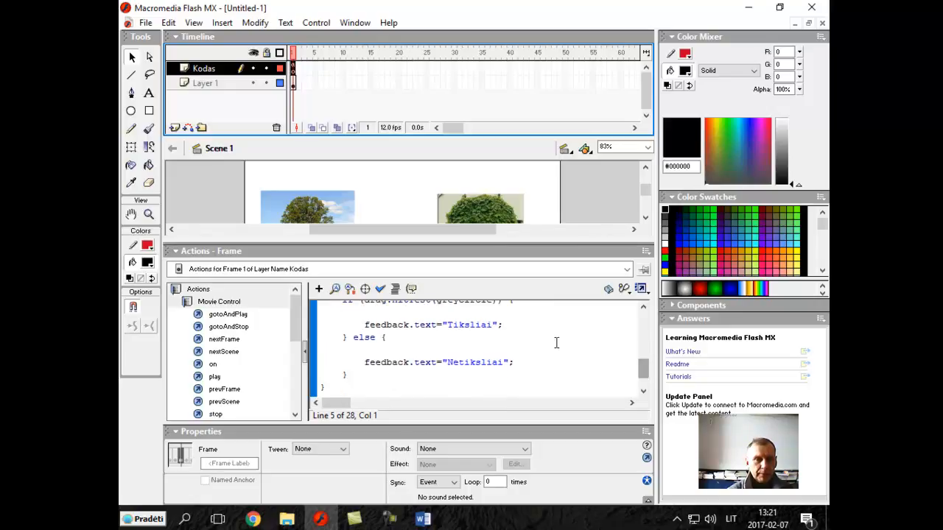
click(493, 325)
key(BackSpace)
key(BackSpace)
key(BackSpace)
key(BackSpace)
key(BackSpace)
key(BackSpace)
key(BackSpace)
key(BackSpace)
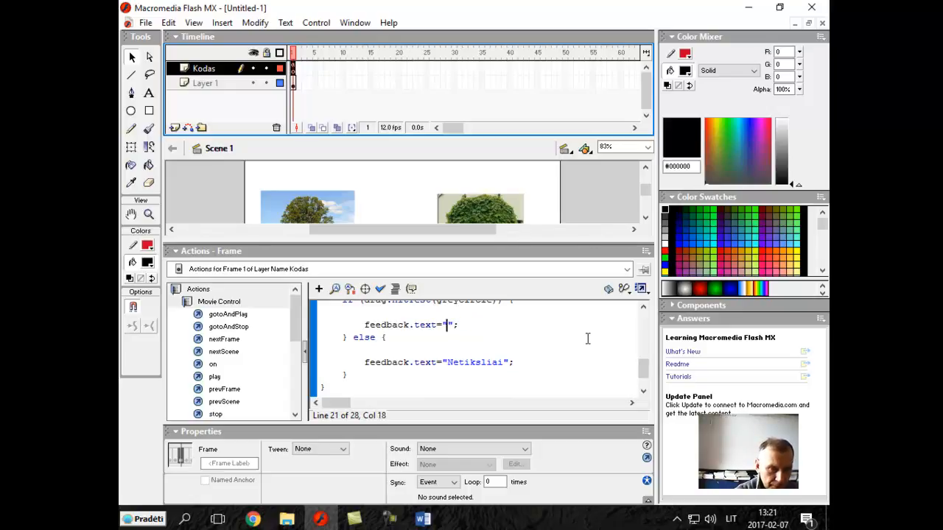
text(Azuola)
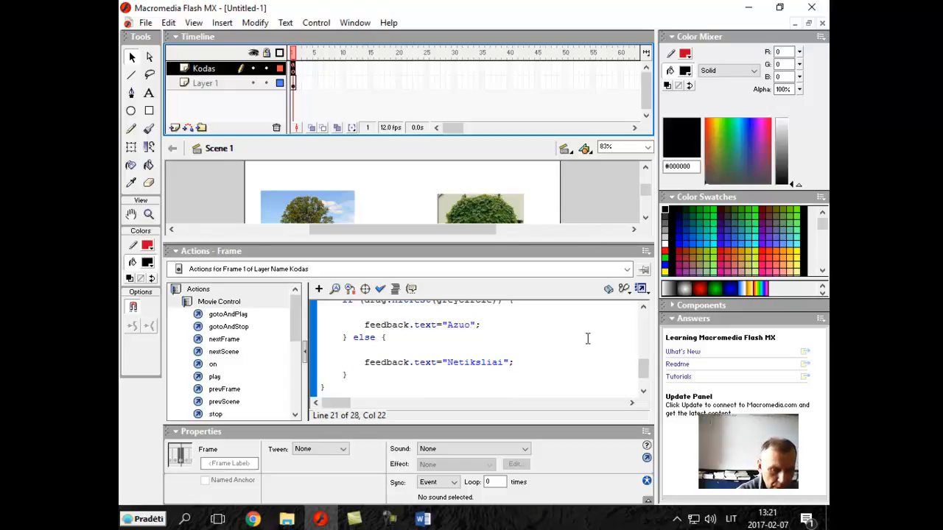
text(s)
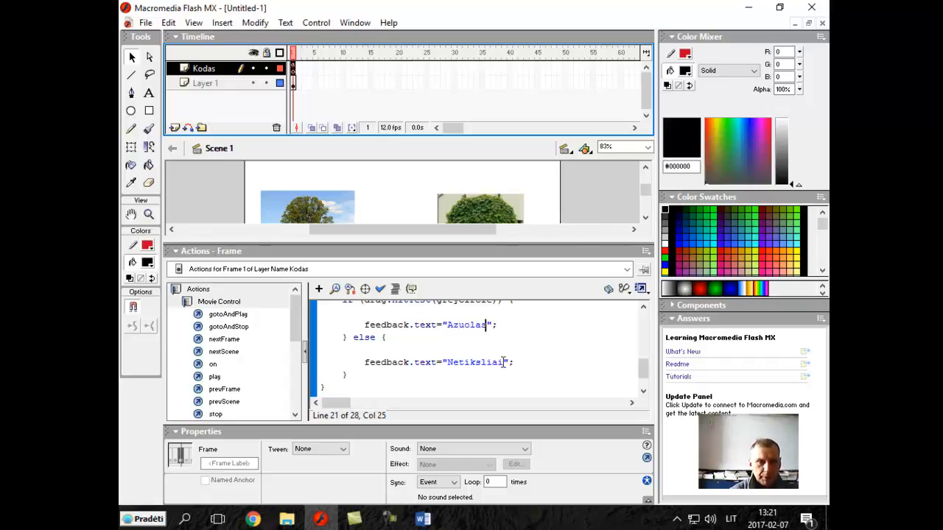
Step: Replace the feedback text in the else branch of checkTarget with "dar ne azuolas"
drag(504, 363, 451, 369)
text(Nar n)
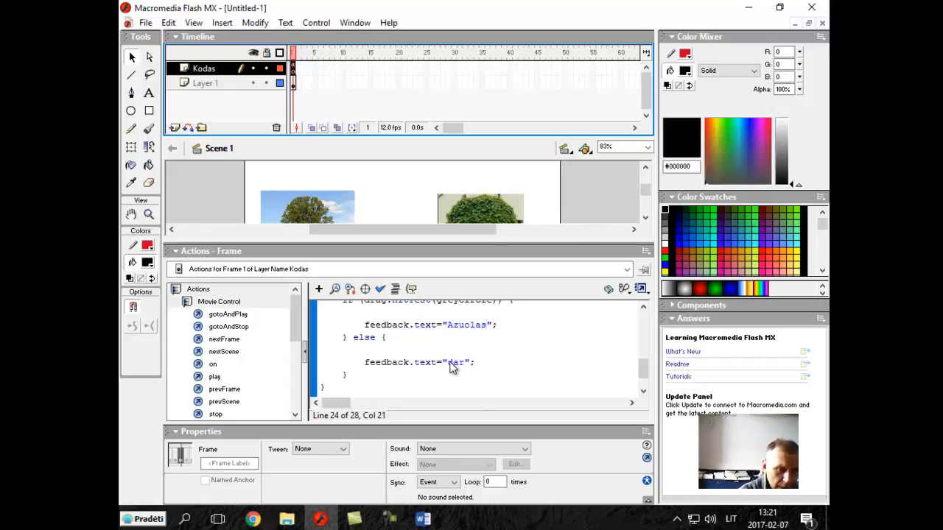
text(e )
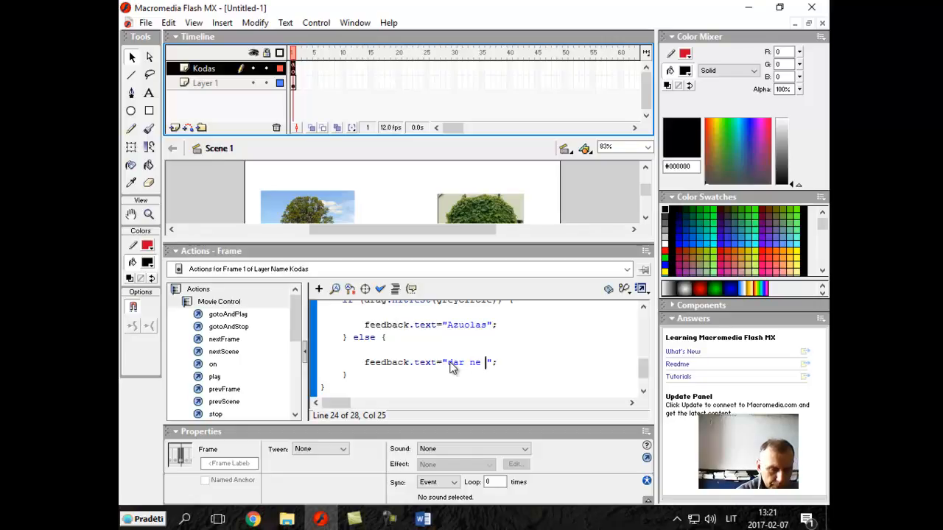
text(azuolas)
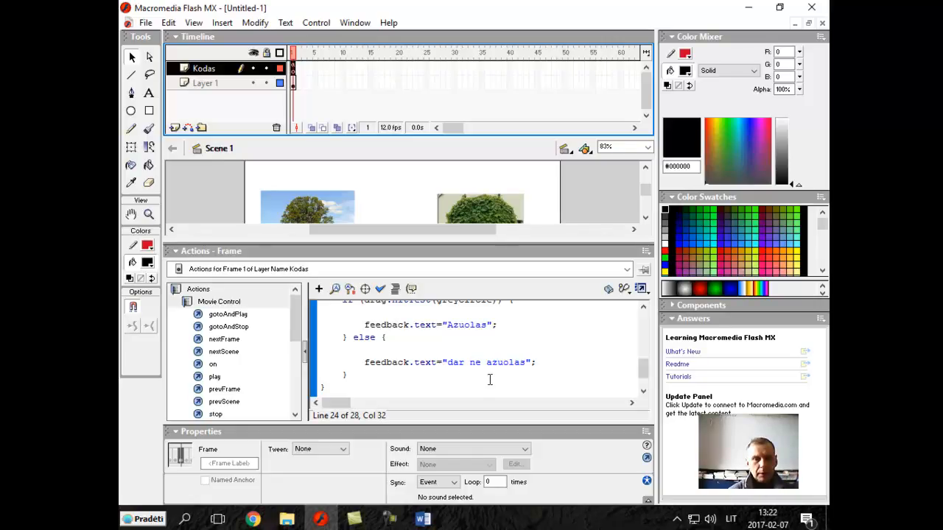
Step: Reword the else branch's feedback text to "tai ne azuolas"
drag(482, 362, 451, 362)
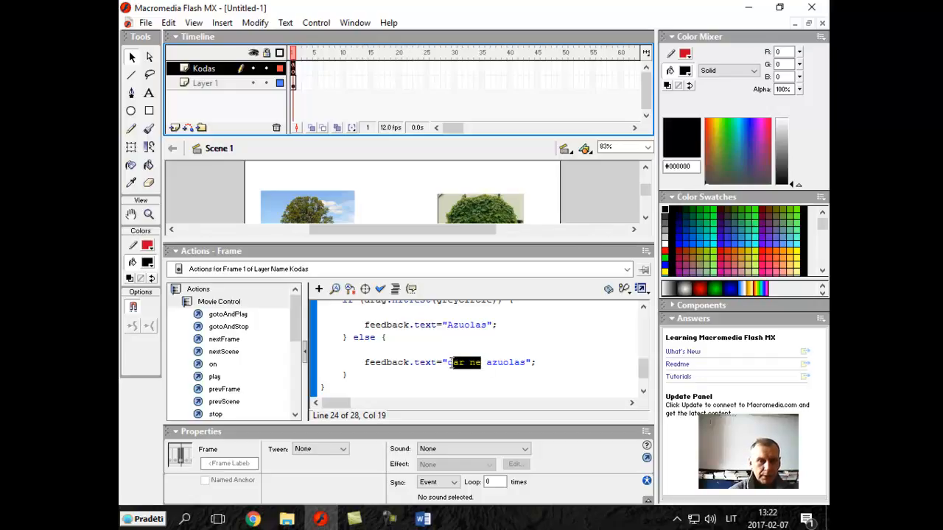
key(Delete)
text(ai)
scroll(549, 315, up, 1)
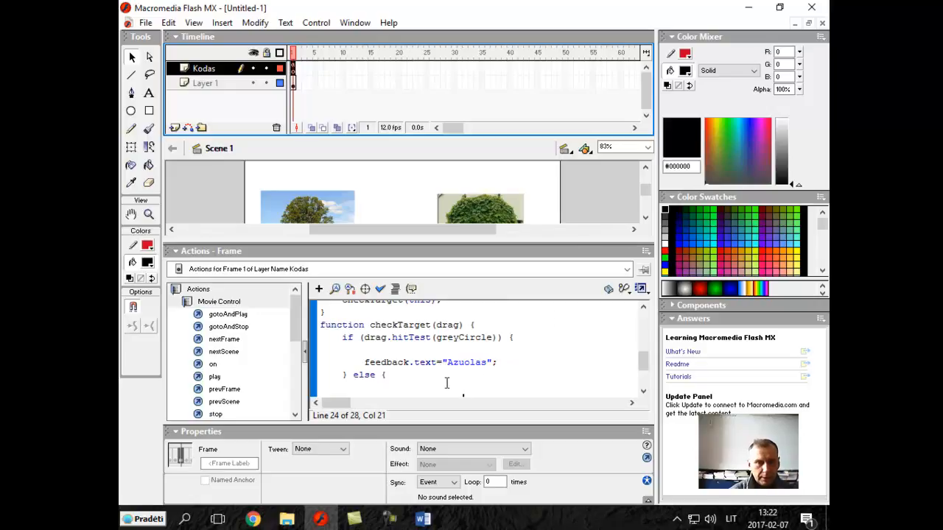
scroll(464, 377, down, 2)
text(ne azuolas";)
scroll(484, 347, up, 1)
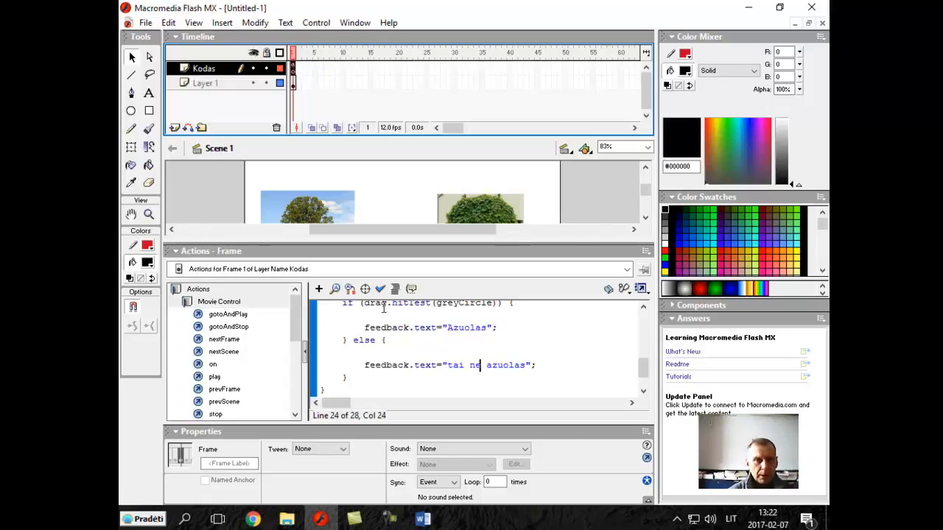
Step: Test the movie with the new feedback texts by dropping the leaf on the oak tree
click(317, 25)
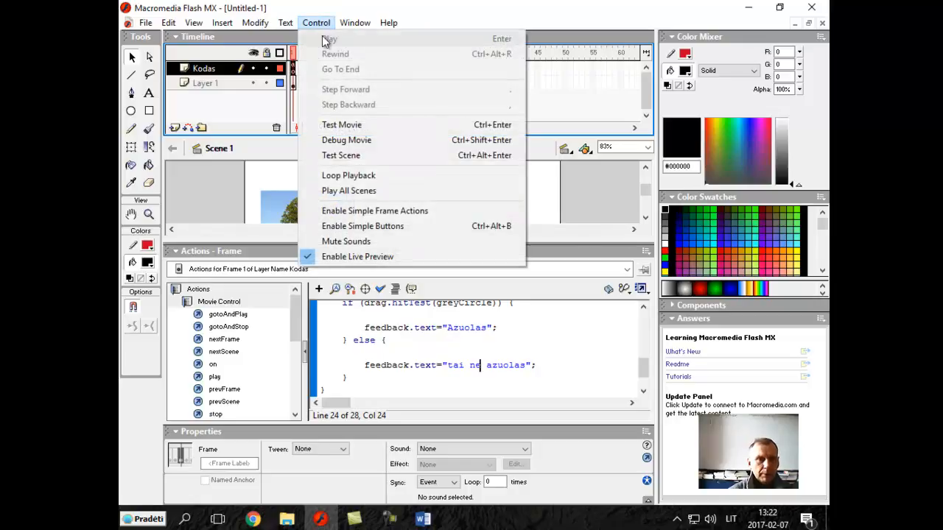
click(351, 125)
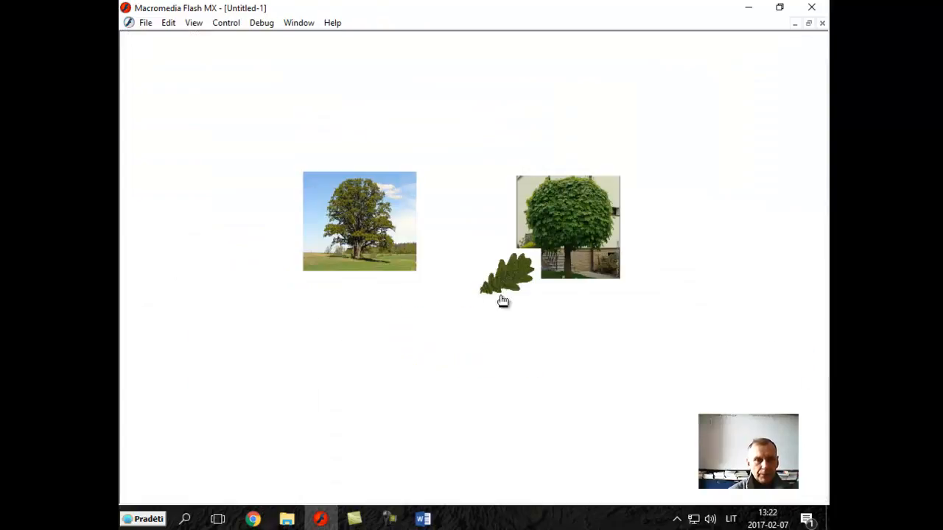
drag(505, 284, 361, 224)
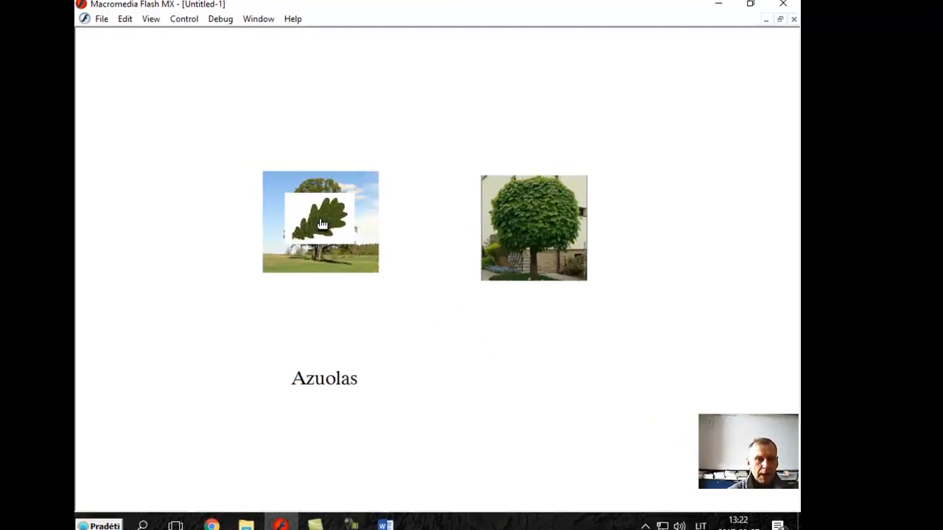